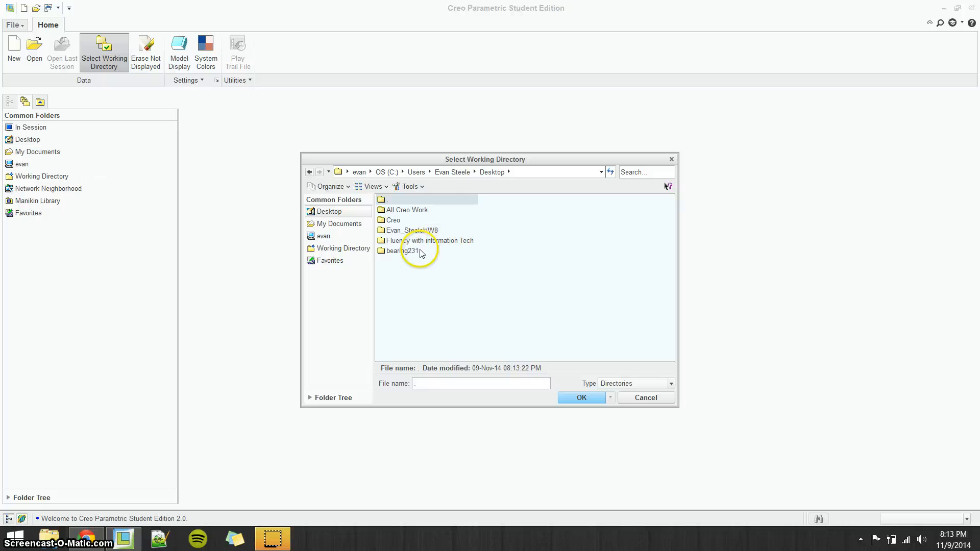
# Step: Set the Desktop folder bearing231 as the working directory and check the Bearing 231 drawing in the browser
pyautogui.click(406, 250)
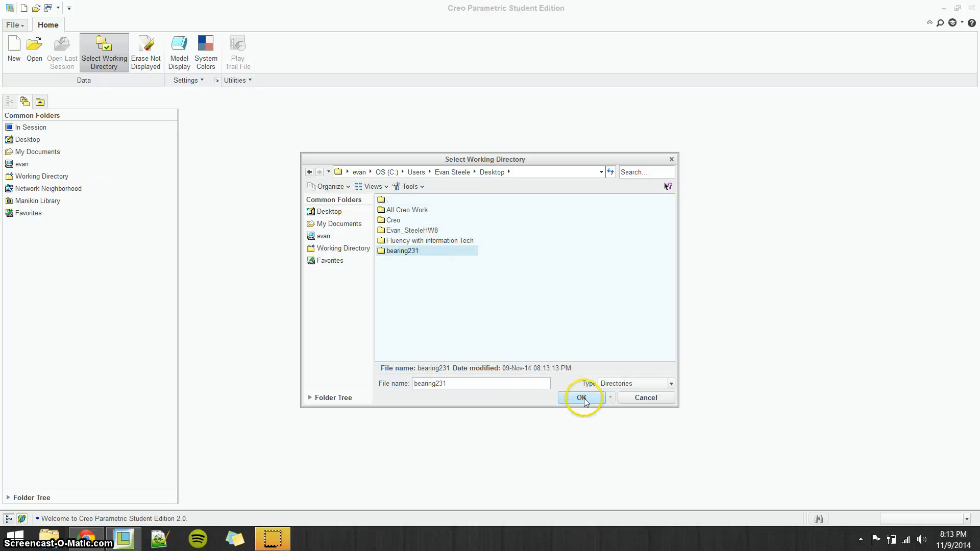
pyautogui.click(583, 398)
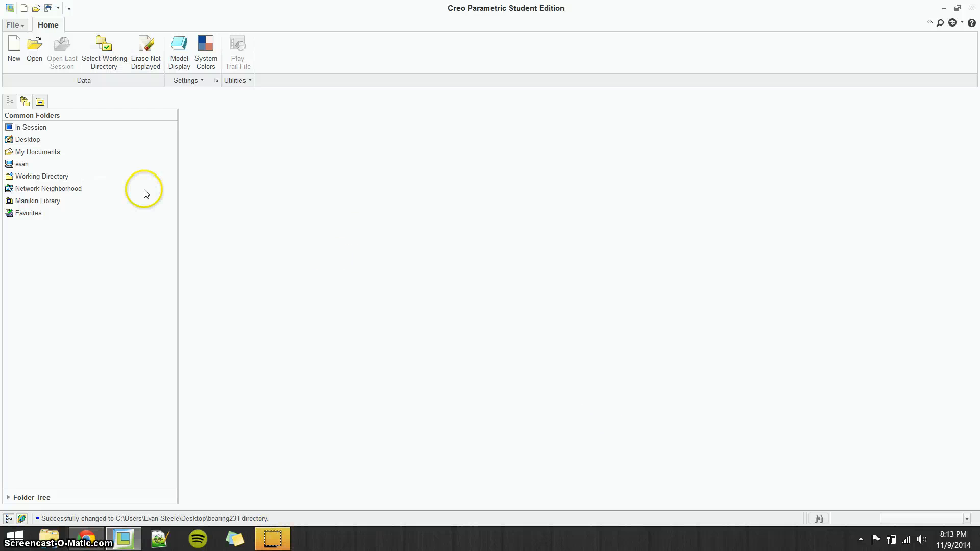
pyautogui.click(86, 538)
pyautogui.click(241, 275)
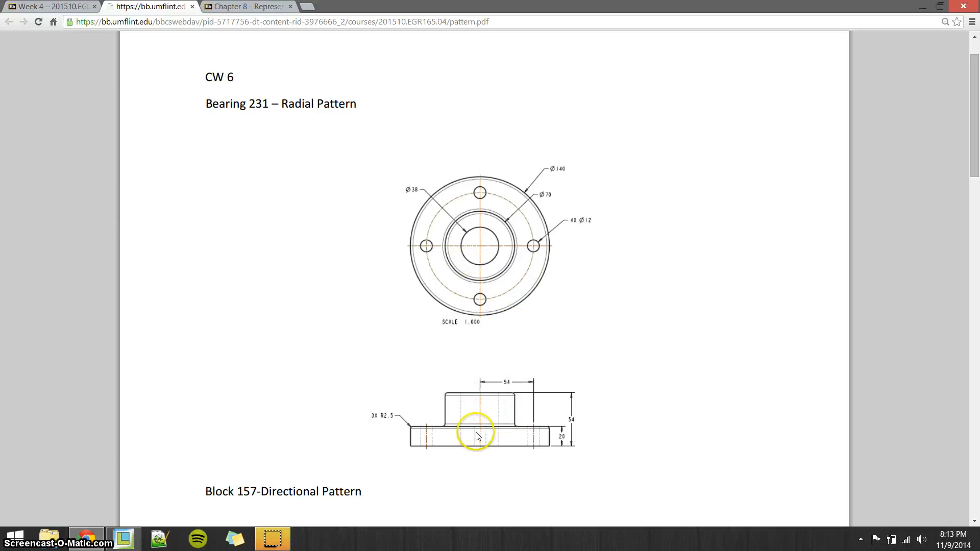
pyautogui.click(99, 545)
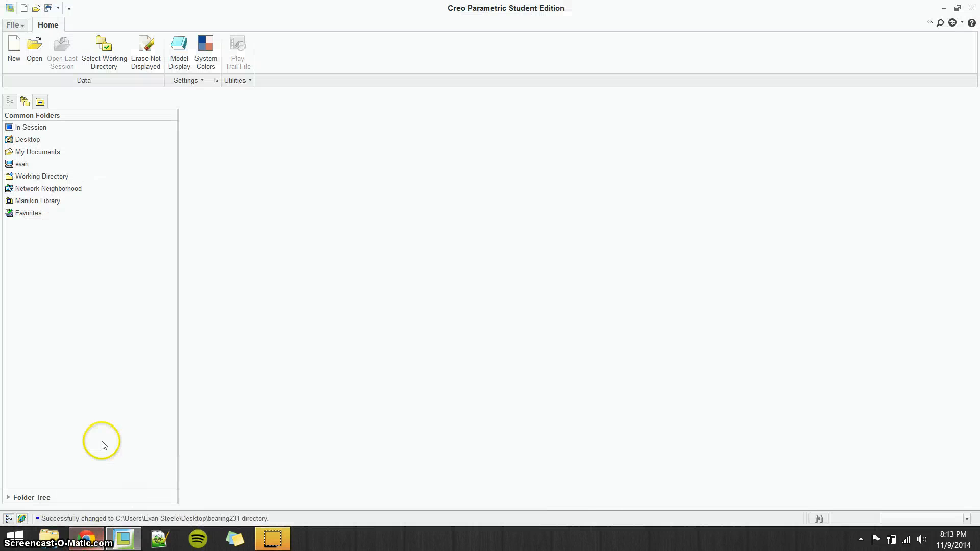
# Step: Create a new solid part named bearing231 using the inlbs_part_solid template
pyautogui.click(26, 51)
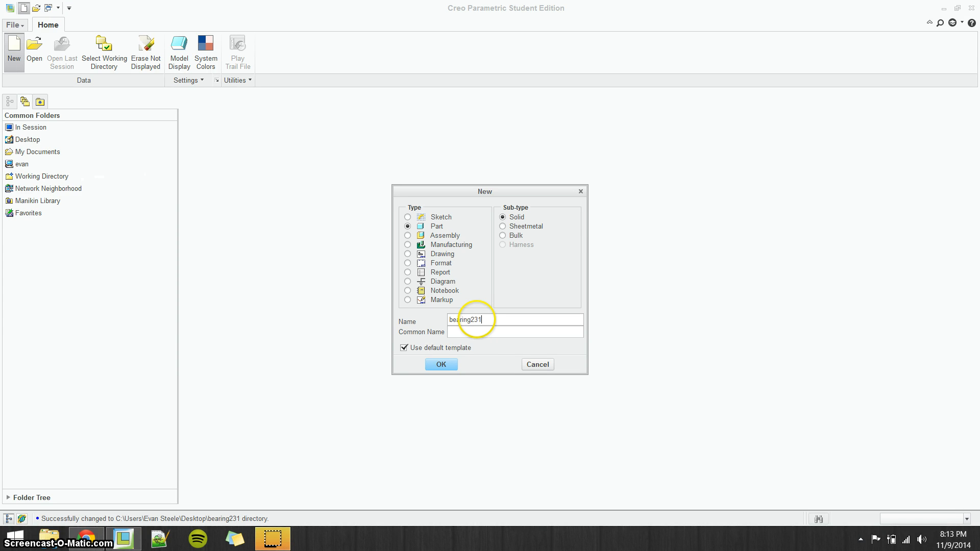
pyautogui.click(492, 334)
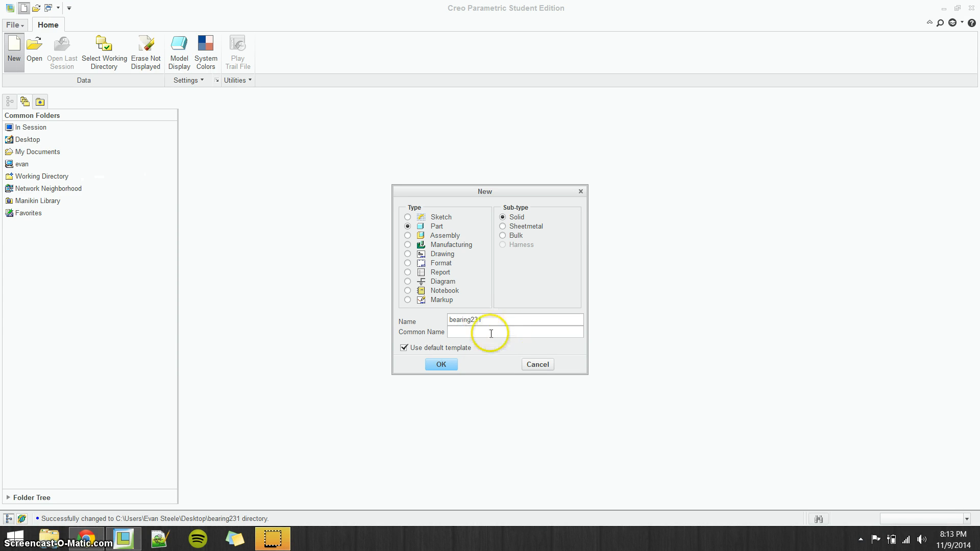
pyautogui.click(441, 365)
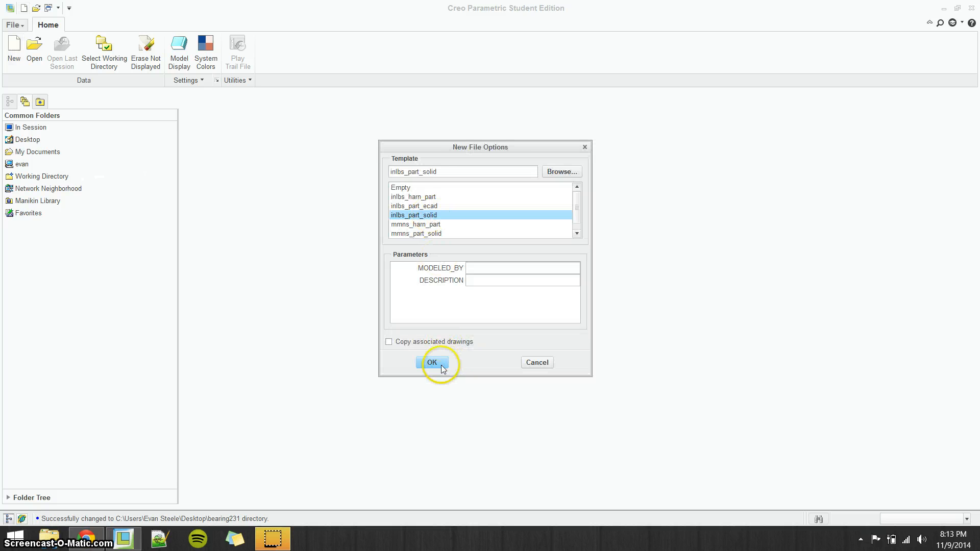
pyautogui.click(441, 365)
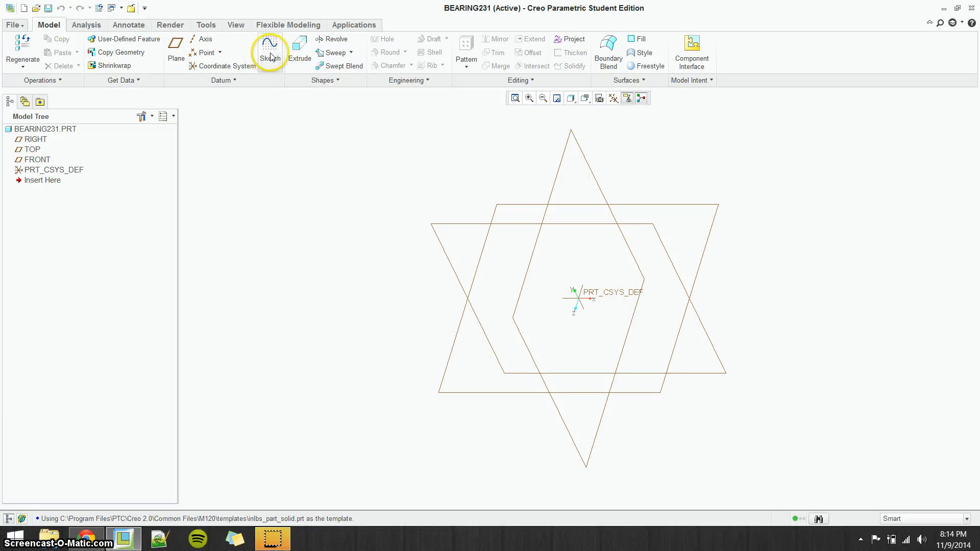
# Step: Start a sketch on the FRONT plane with the RIGHT plane as right-facing reference, and orient the view parallel to the sketch plane
pyautogui.click(271, 57)
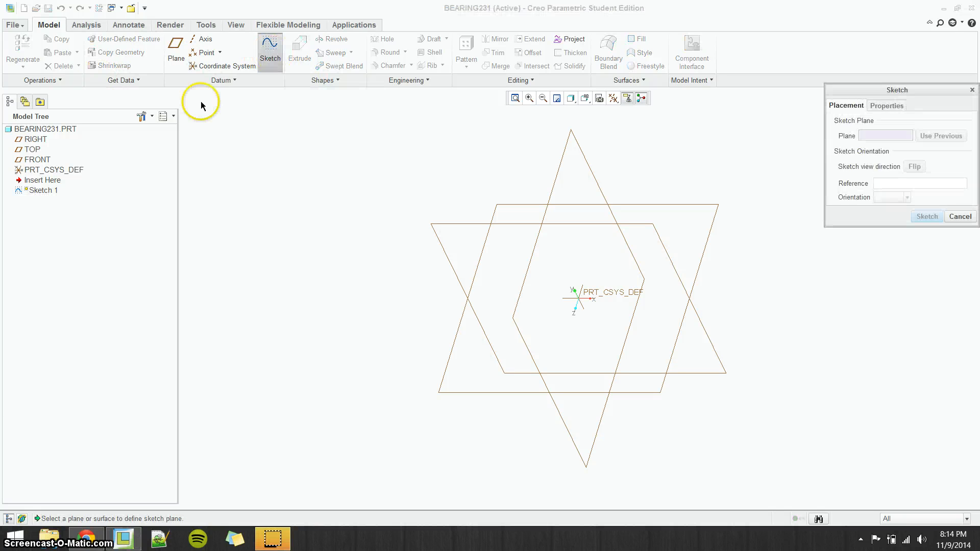
pyautogui.click(46, 160)
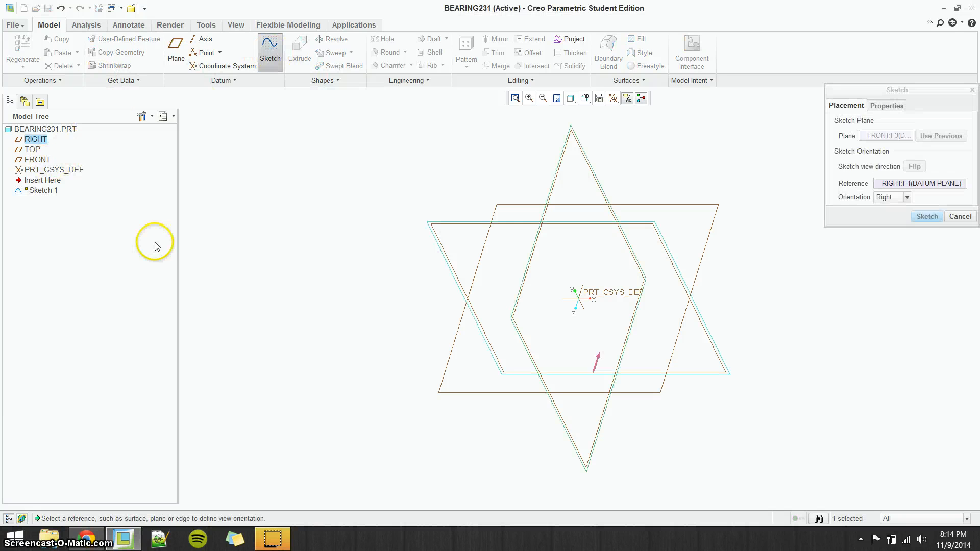
pyautogui.click(85, 537)
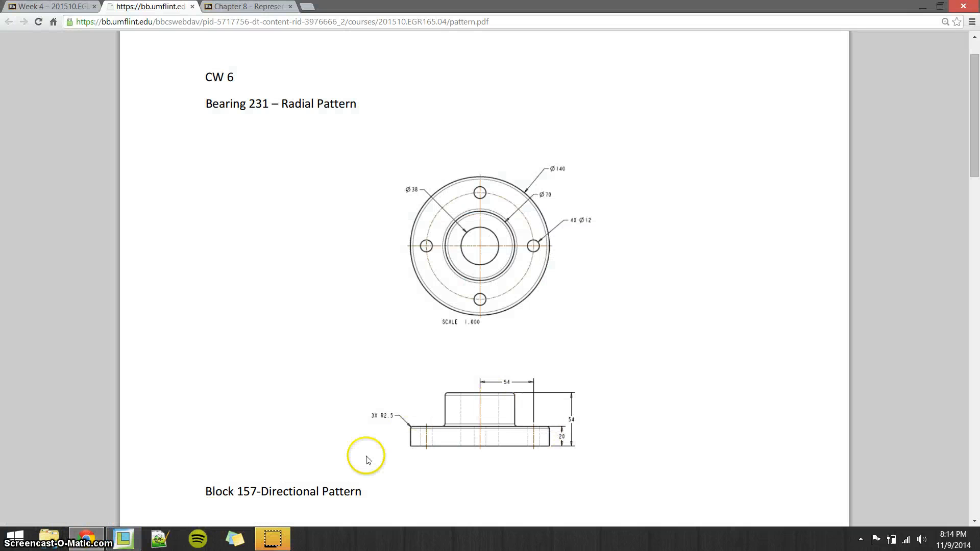
pyautogui.click(133, 538)
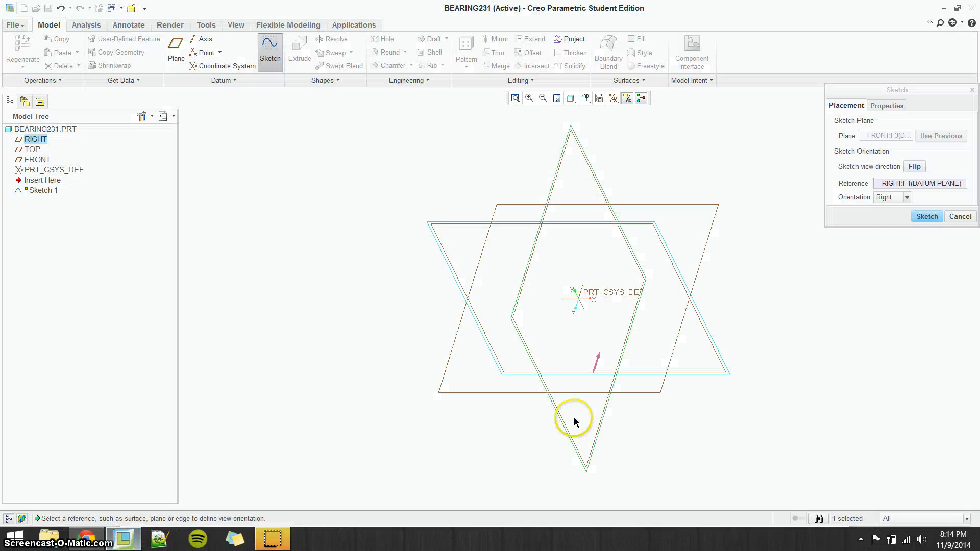
pyautogui.click(928, 216)
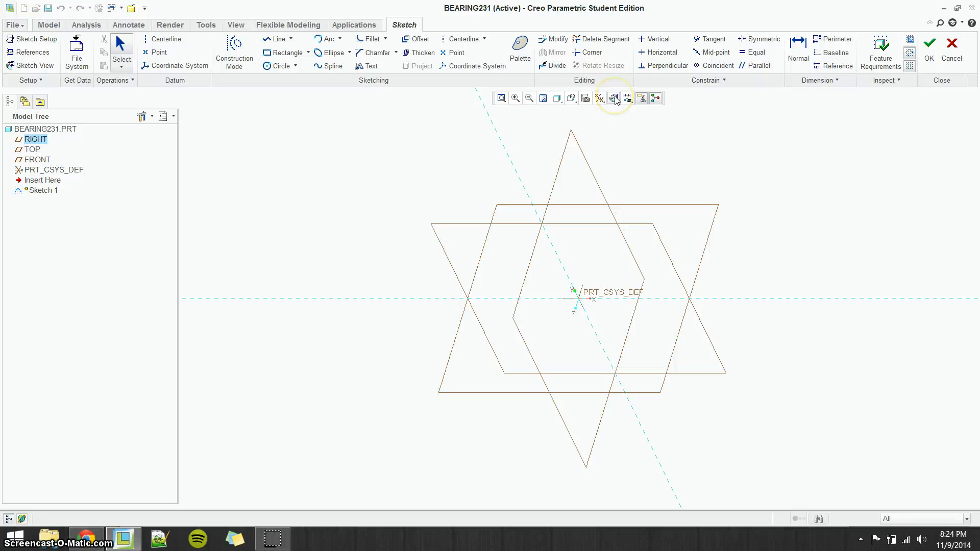
pyautogui.click(615, 99)
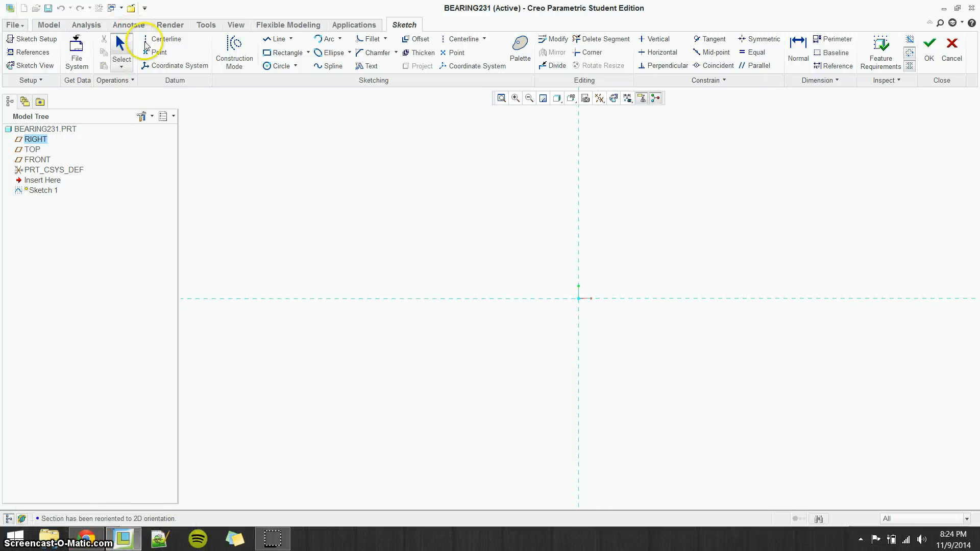
# Step: Add a vertical datum centerline through the origin along the vertical sketch reference
pyautogui.click(164, 39)
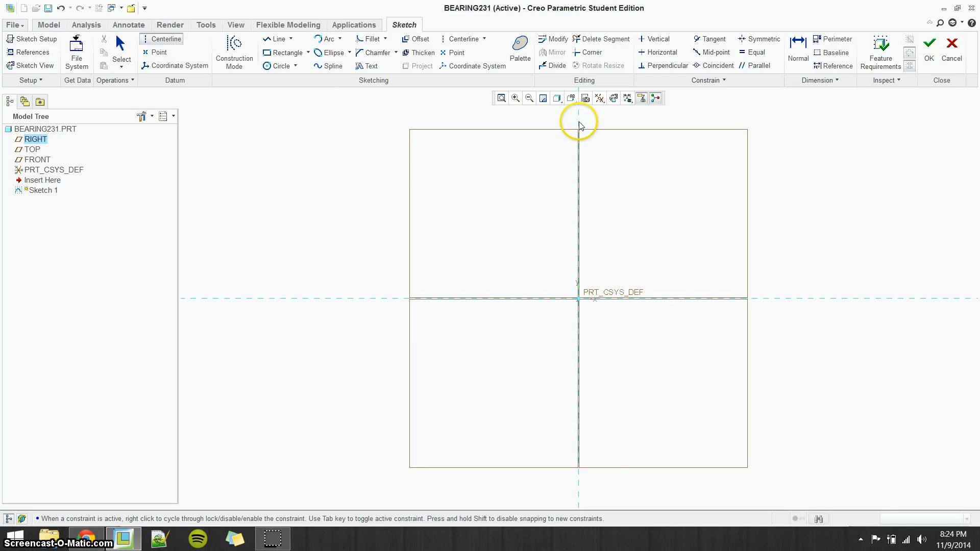
pyautogui.click(581, 160)
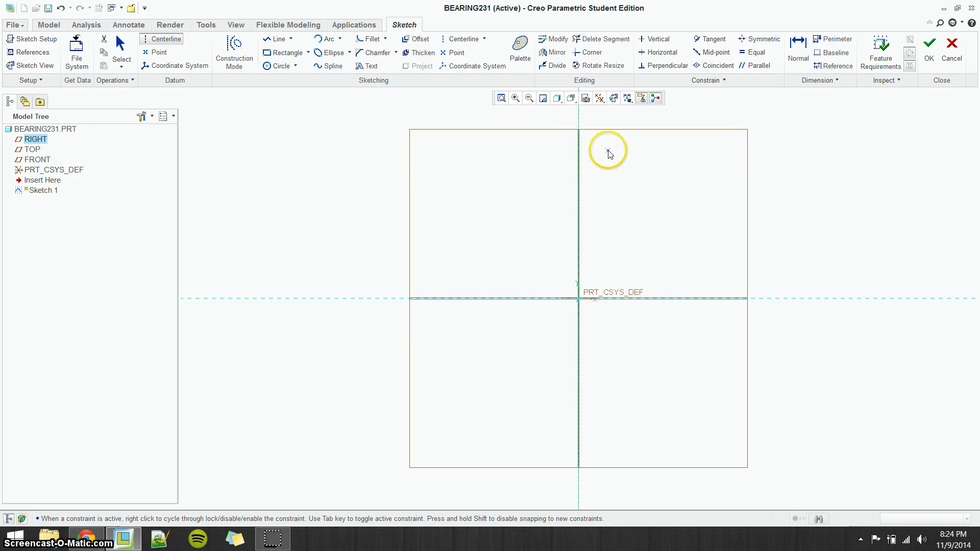
pyautogui.middleClick(609, 153)
# Step: Sketch a closed L-shaped half profile from the centerline and origin, about 149 tall, with a top about 46 wide and a ledge about 61 wide
pyautogui.click(87, 539)
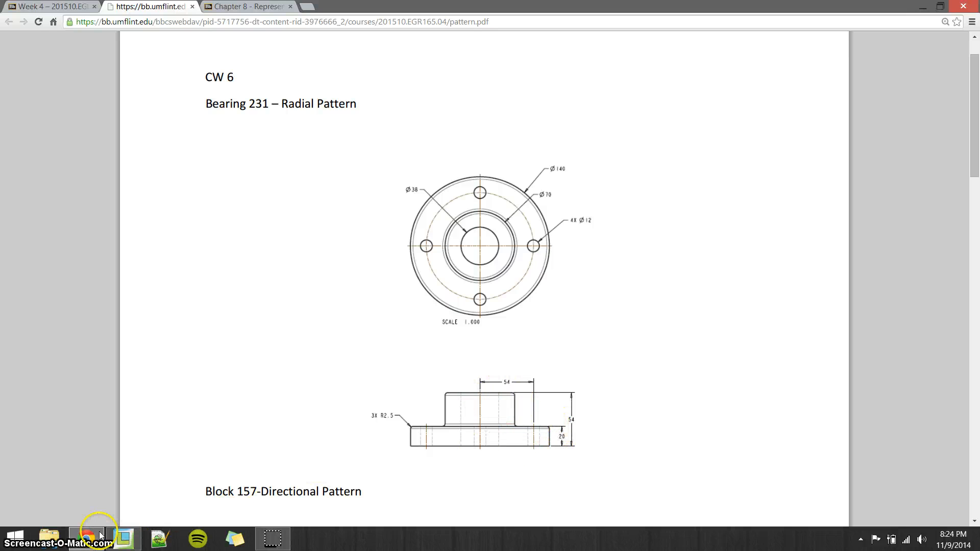
pyautogui.click(123, 538)
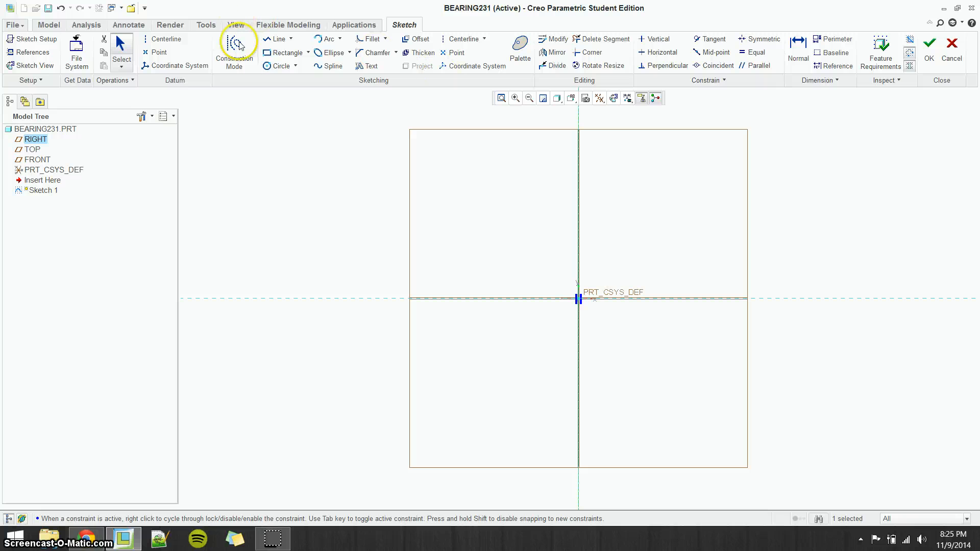
pyautogui.click(278, 40)
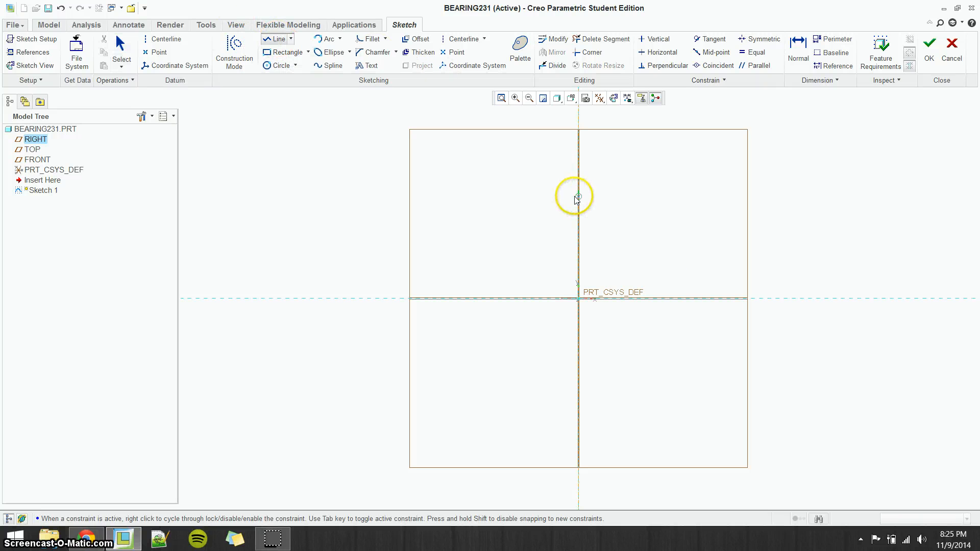
pyautogui.click(580, 201)
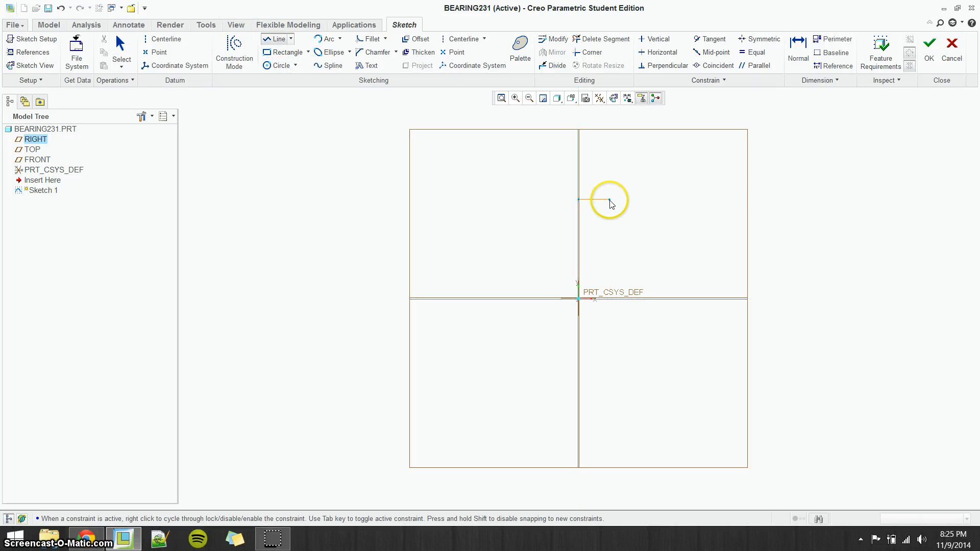
pyautogui.click(609, 200)
pyautogui.click(610, 257)
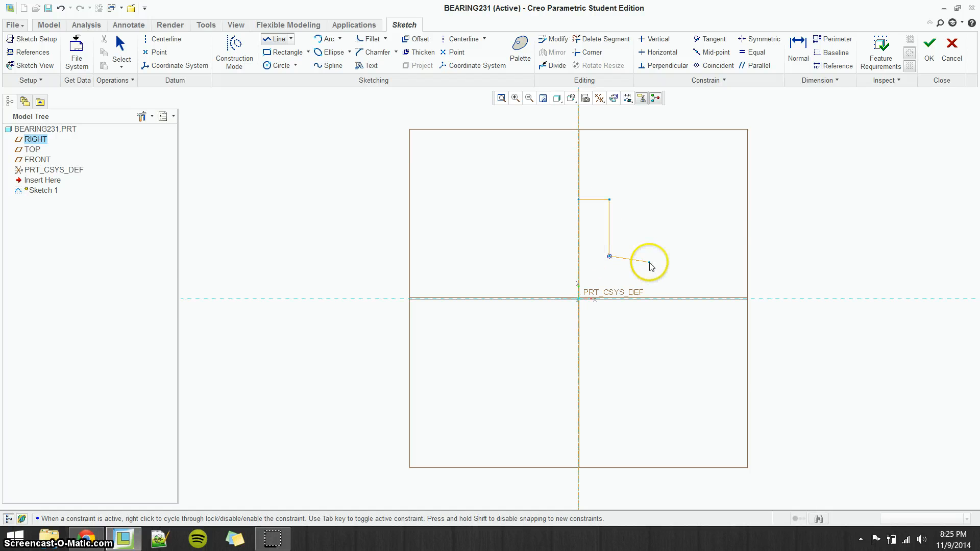
pyautogui.click(651, 258)
pyautogui.click(650, 299)
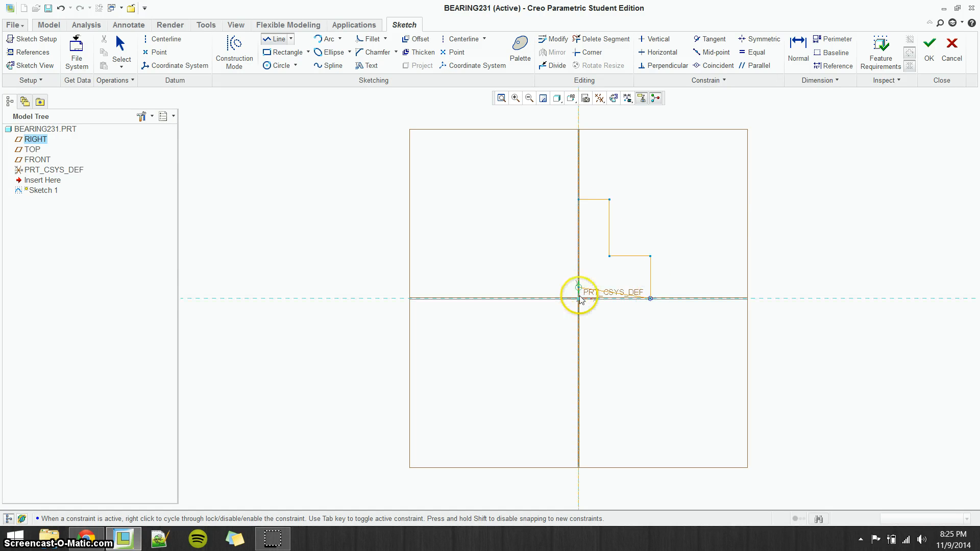
pyautogui.click(579, 299)
pyautogui.click(579, 200)
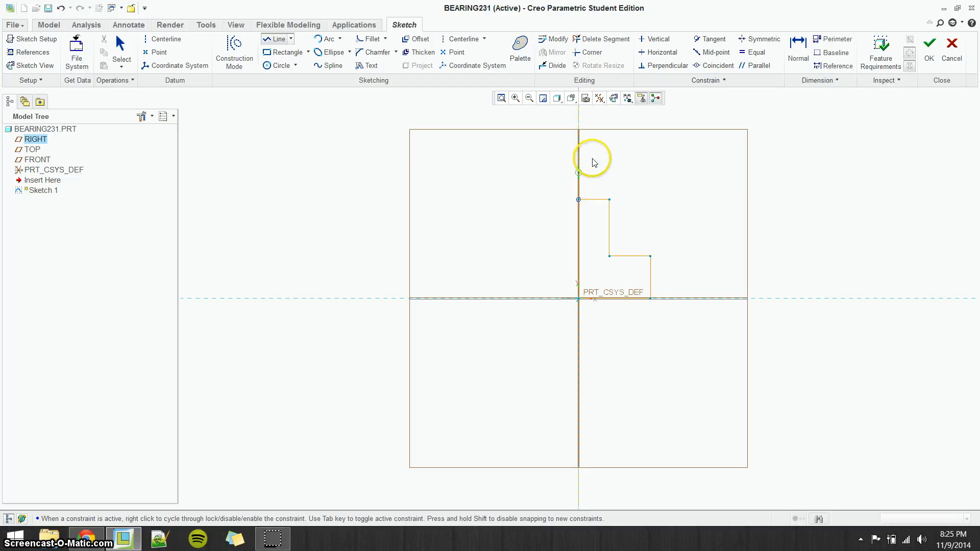
pyautogui.middleClick(593, 159)
pyautogui.middleClick(594, 163)
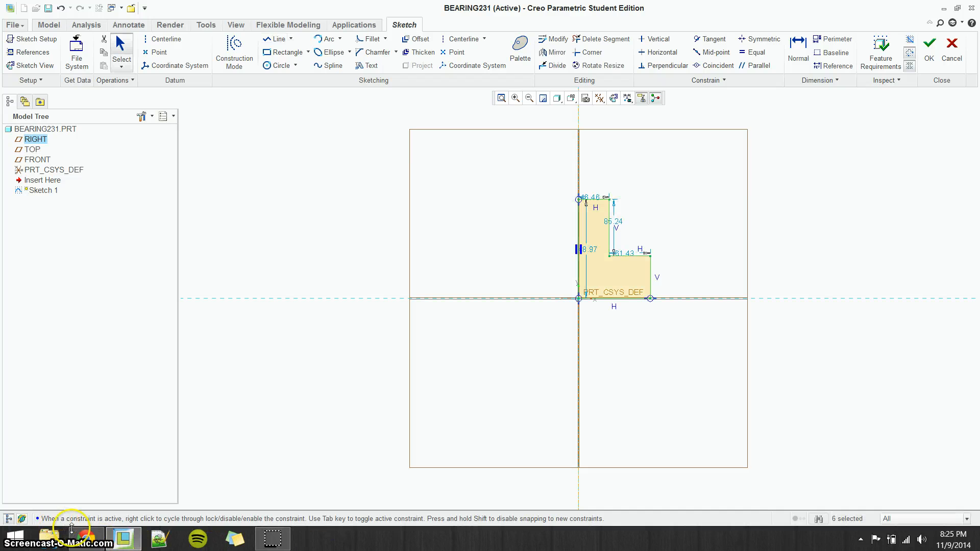
# Step: Try to dimension the profile's outer vertical edge as a diameter about the centerline, consulting the Bearing 231 drawing
pyautogui.click(95, 542)
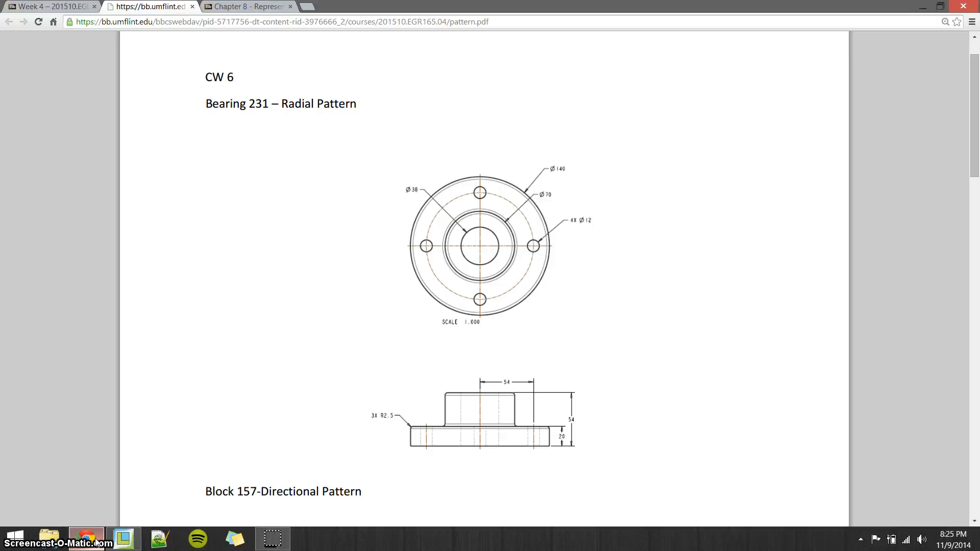
pyautogui.click(96, 543)
pyautogui.scroll(-1, 817, 235)
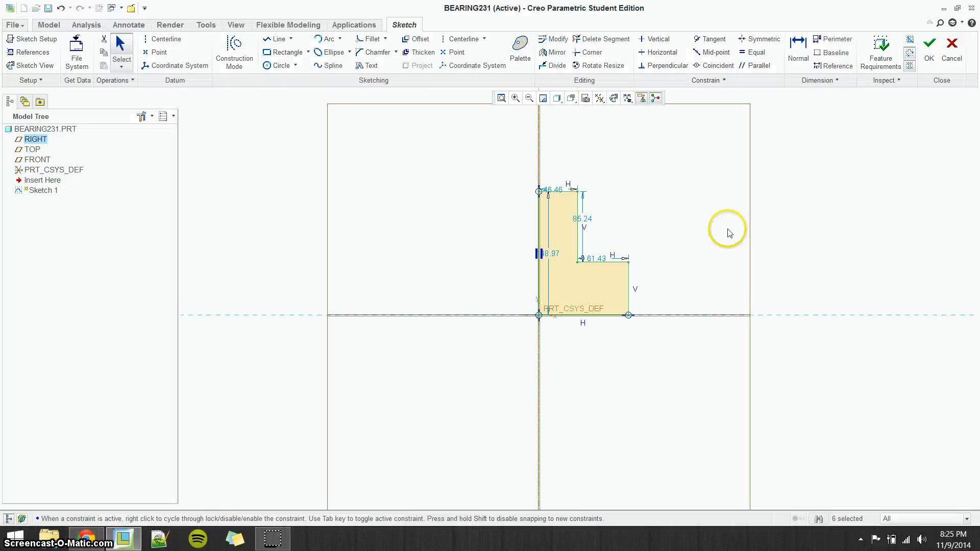
pyautogui.click(798, 54)
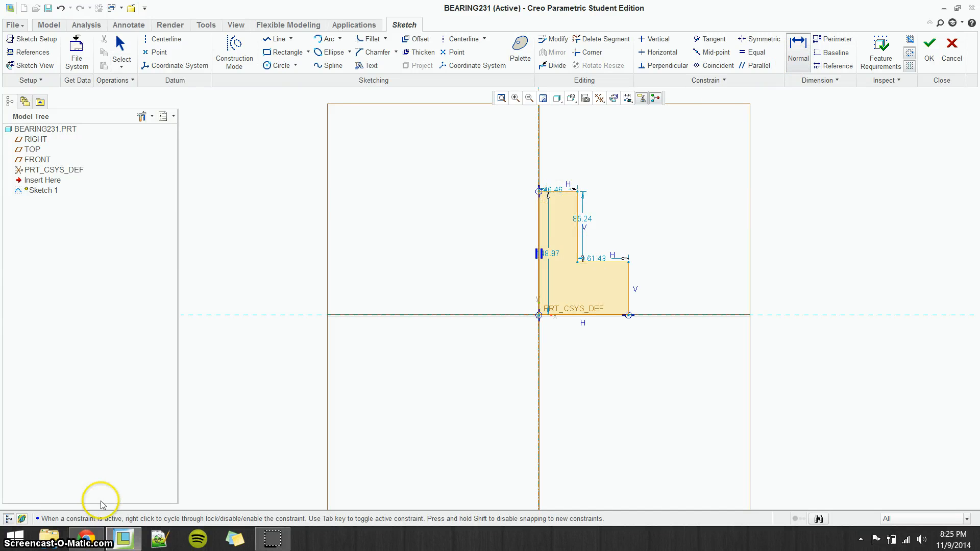
pyautogui.click(86, 540)
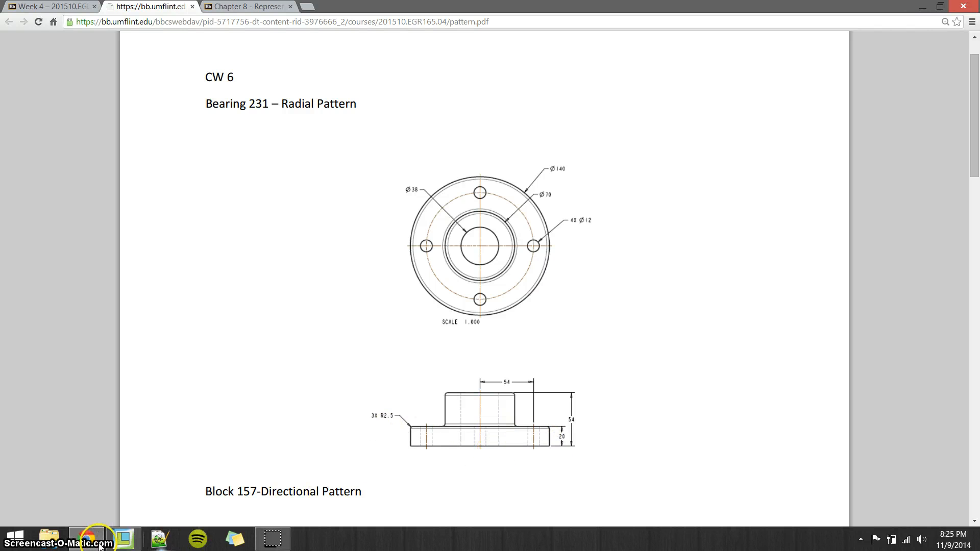
pyautogui.click(118, 539)
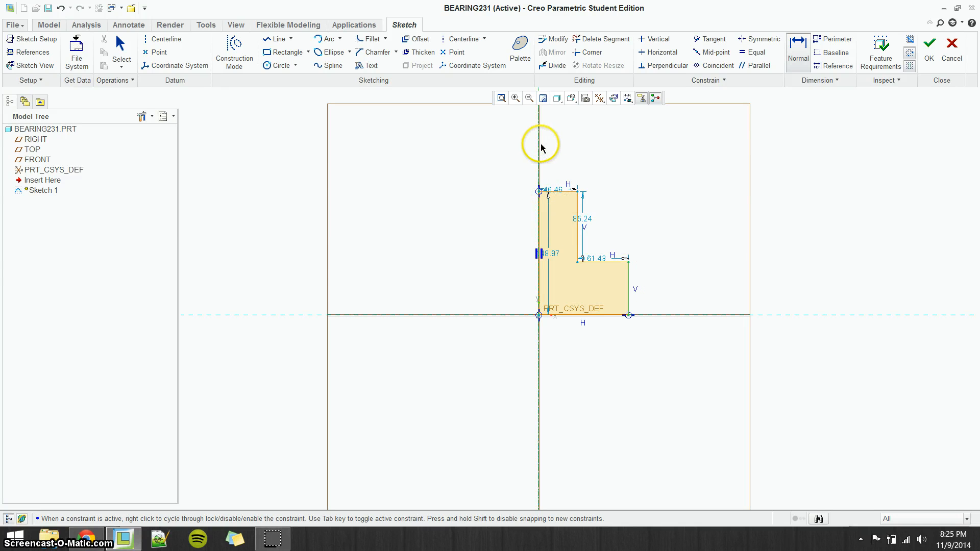
pyautogui.middleClick(559, 143)
pyautogui.middleClick(567, 143)
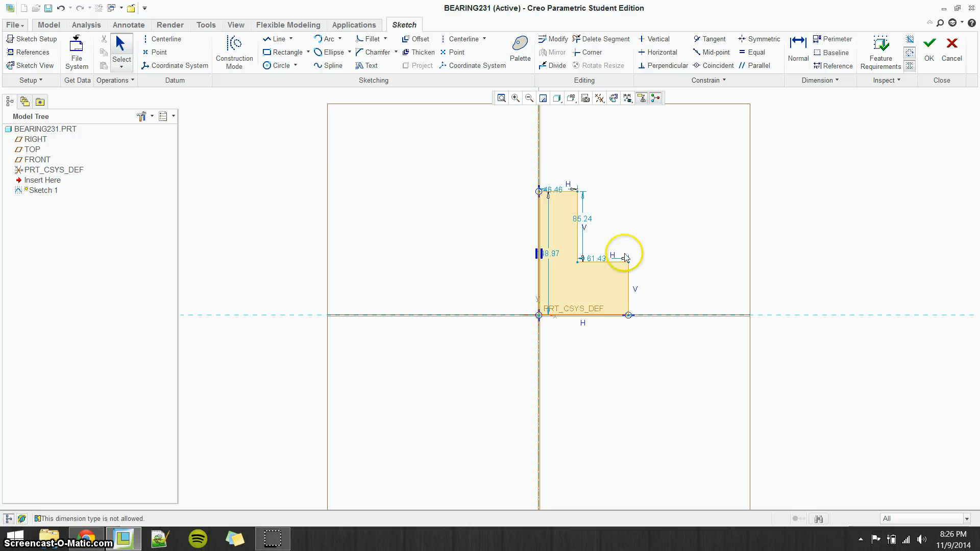
# Step: Dimension the profile's flange and hub edges as diameters about the centerline, and dimension its overall height
pyautogui.click(797, 51)
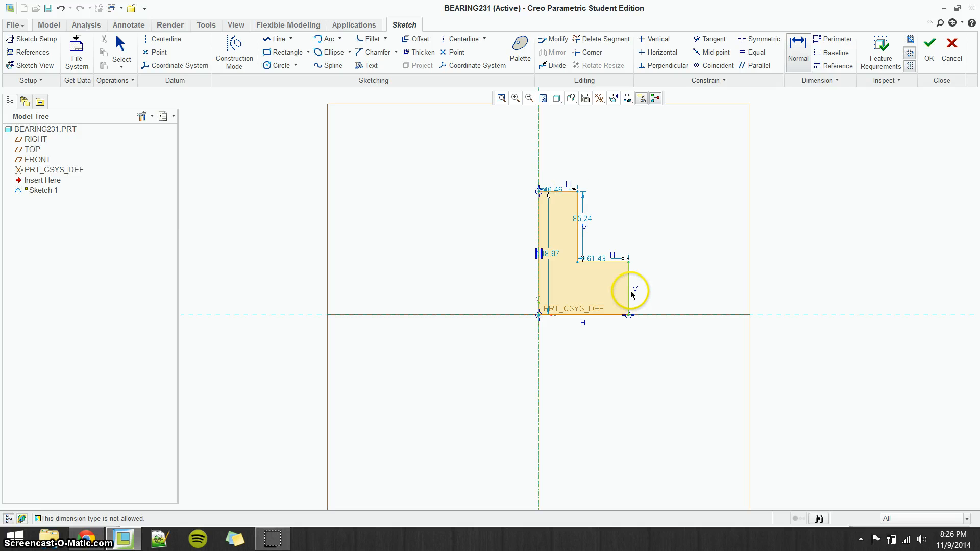
pyautogui.middleClick(595, 165)
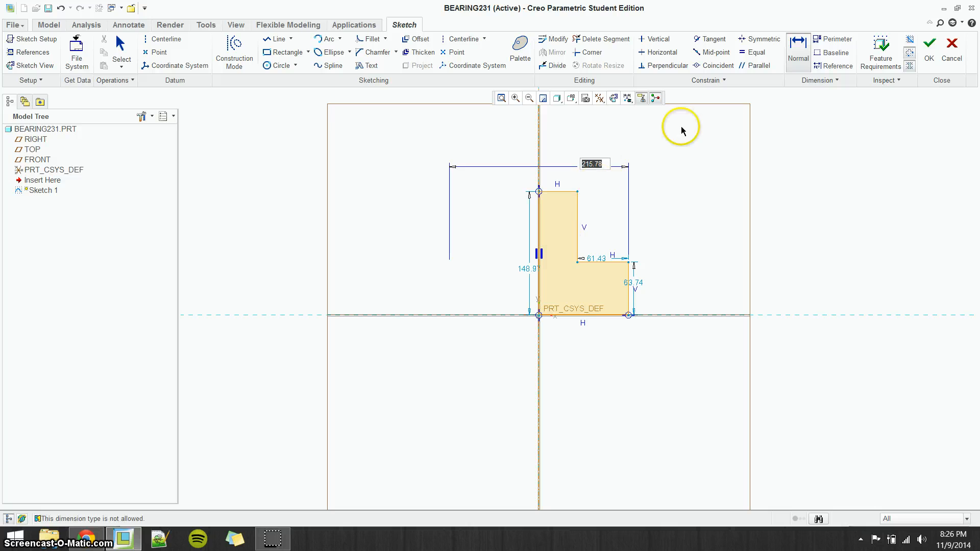
pyautogui.click(578, 221)
pyautogui.click(539, 139)
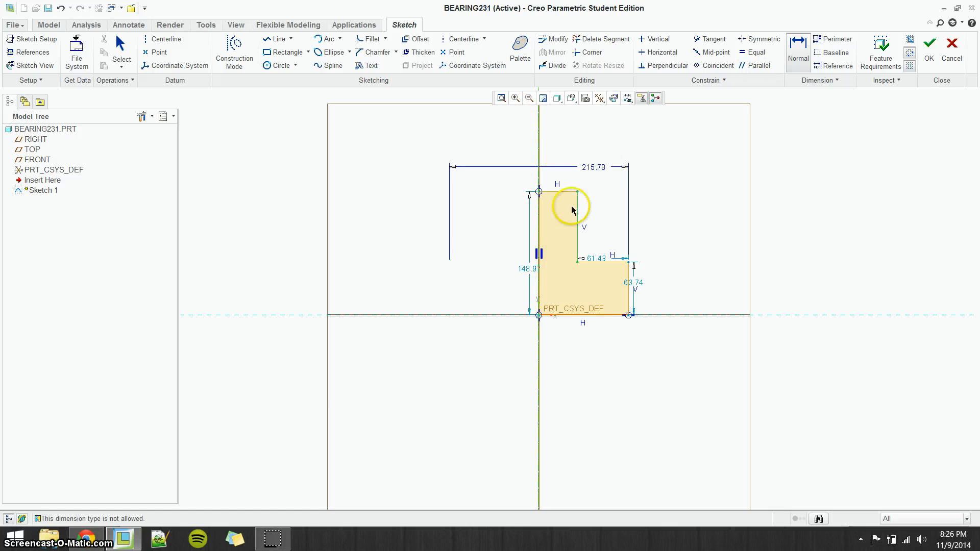
pyautogui.click(578, 227)
pyautogui.middleClick(561, 142)
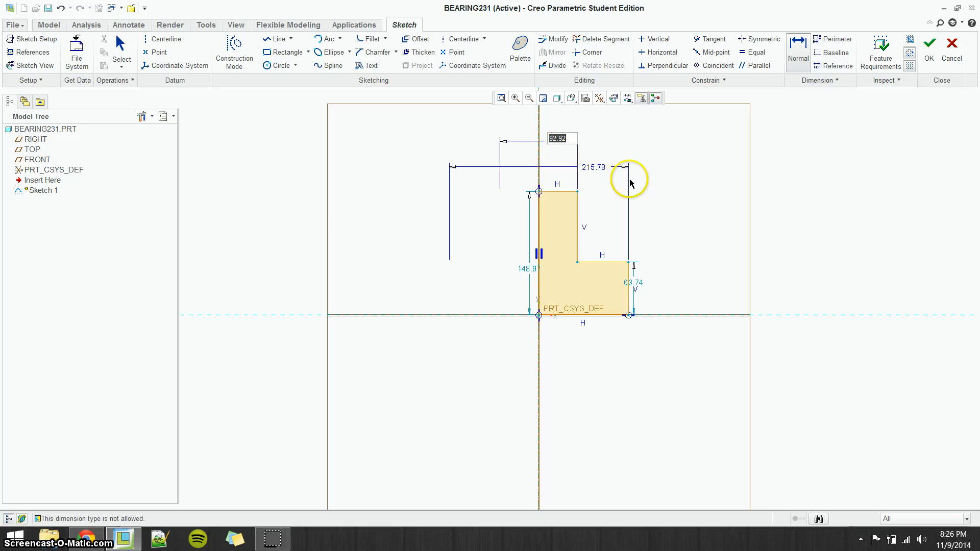
pyautogui.click(539, 254)
pyautogui.middleClick(494, 262)
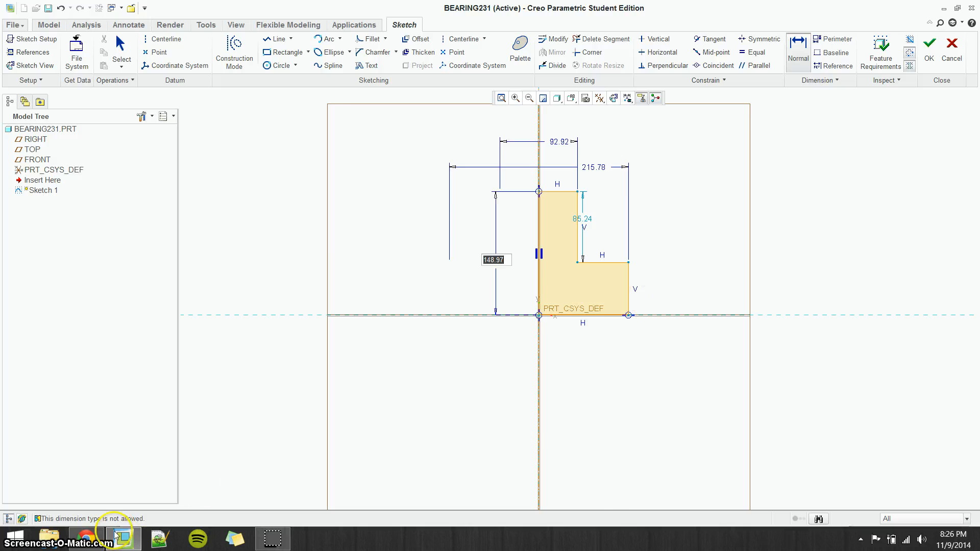
# Step: Dimension the height of the flange's outer vertical edge, checking the Bearing 231 drawing
pyautogui.click(88, 539)
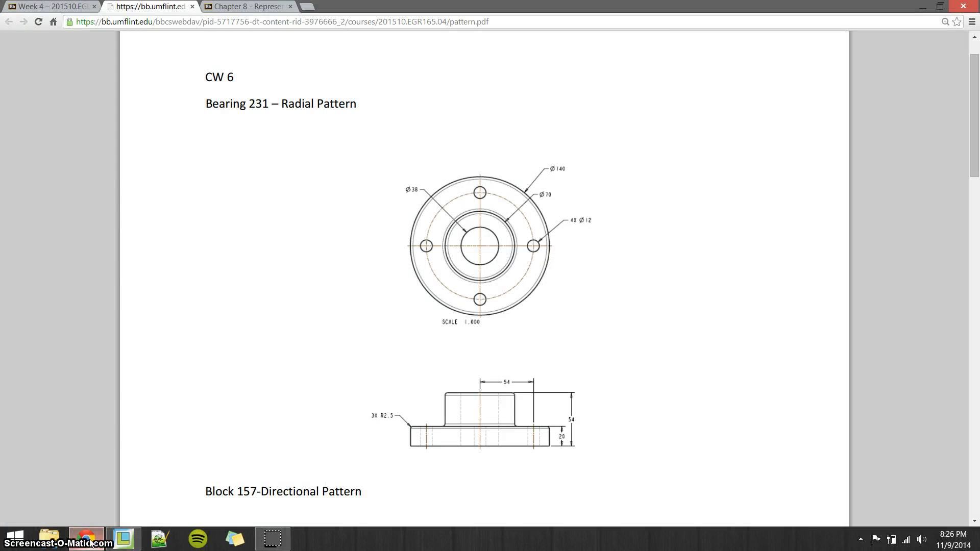
pyautogui.click(90, 540)
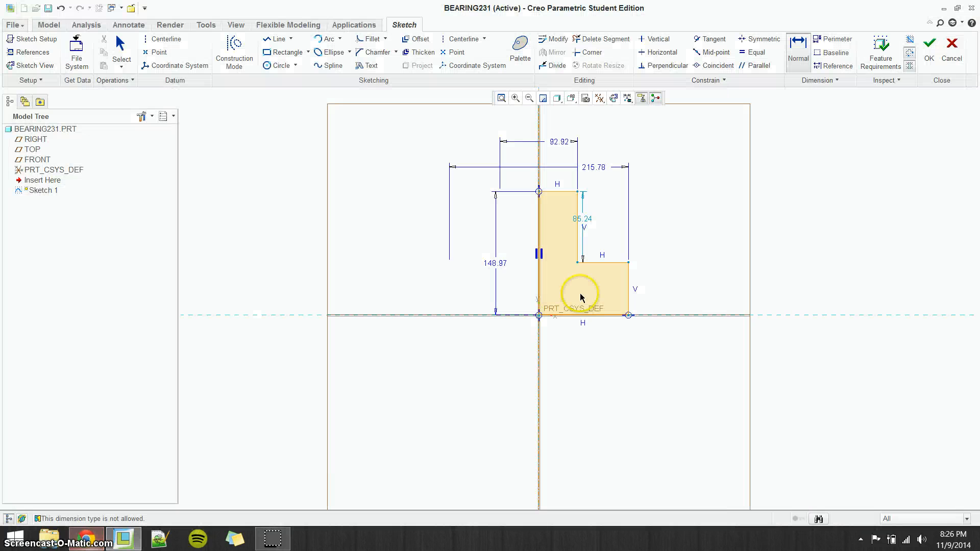
pyautogui.click(630, 289)
pyautogui.middleClick(679, 286)
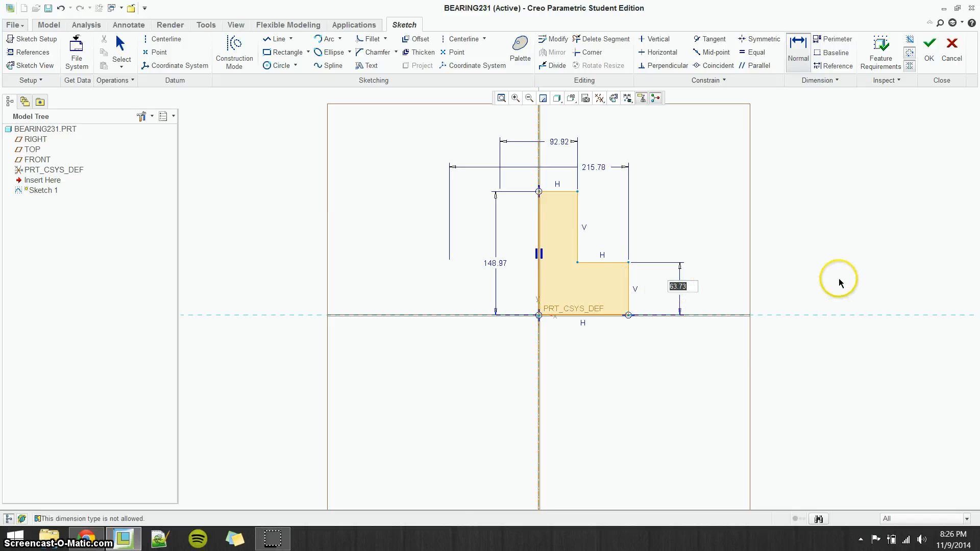
pyautogui.scroll(1, 839, 279)
pyautogui.scroll(-1, 756, 296)
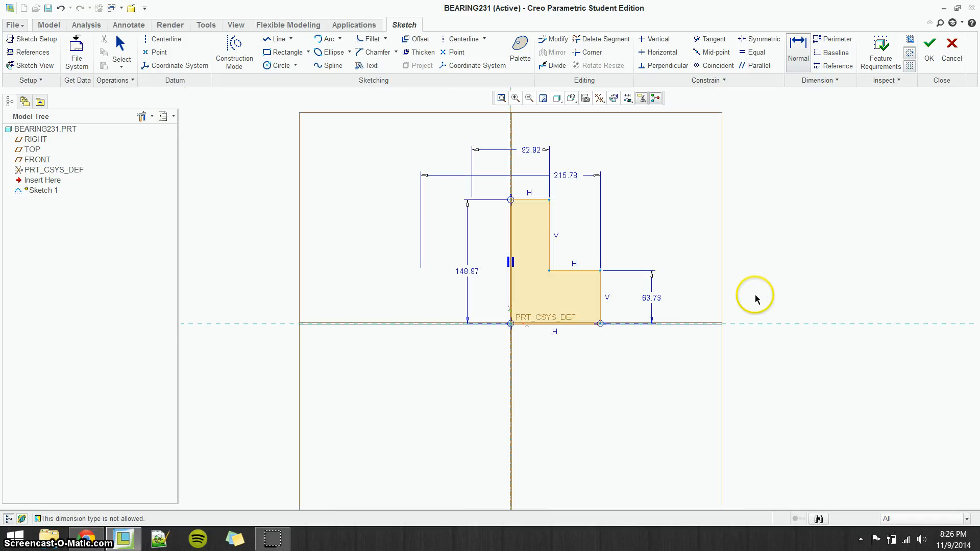
pyautogui.middleClick(400, 118)
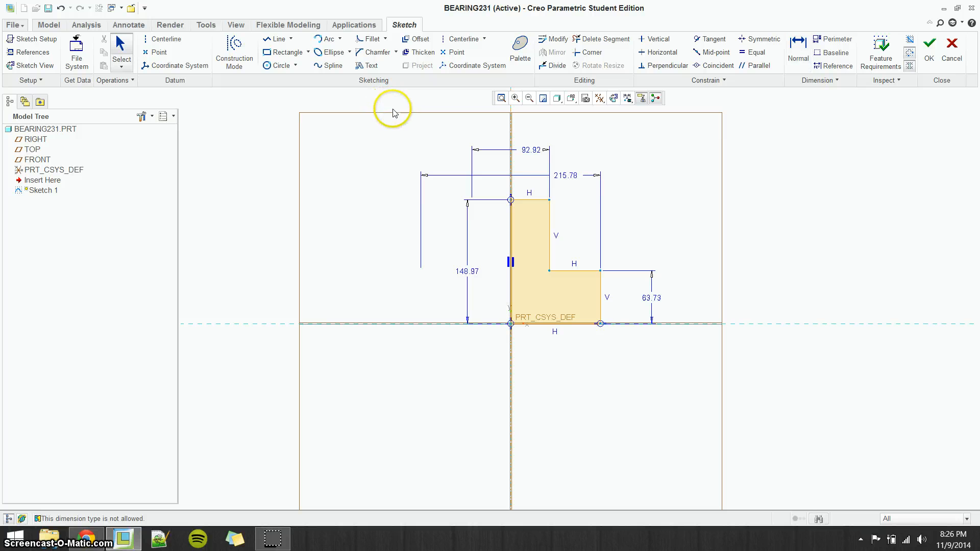
# Step: Open all the sketch dimensions for modification with automatic regeneration off, and set the flange diameter to 140 per the drawing
pyautogui.moveTo(390, 108)
pyautogui.mouseDown()
pyautogui.moveTo(749, 332)
pyautogui.moveTo(761, 366)
pyautogui.mouseUp()
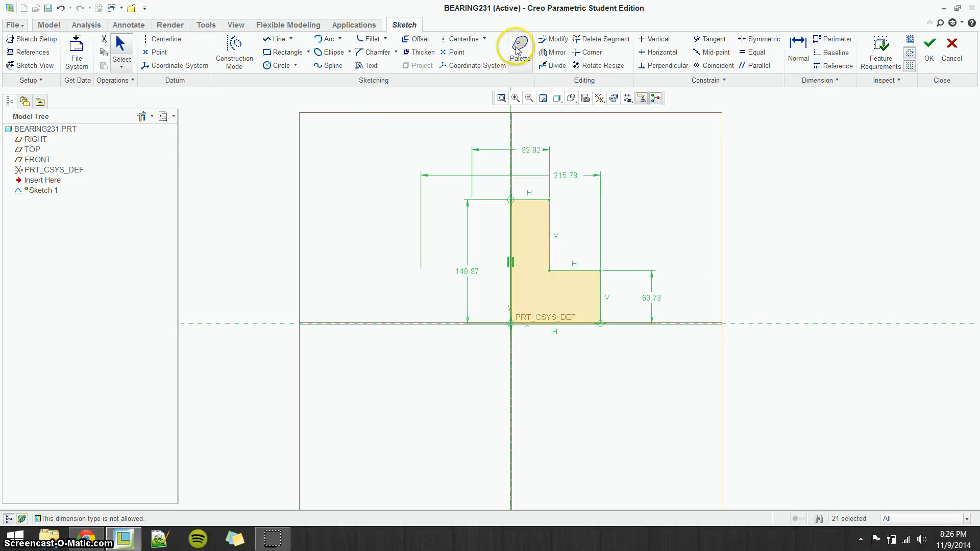
pyautogui.click(545, 41)
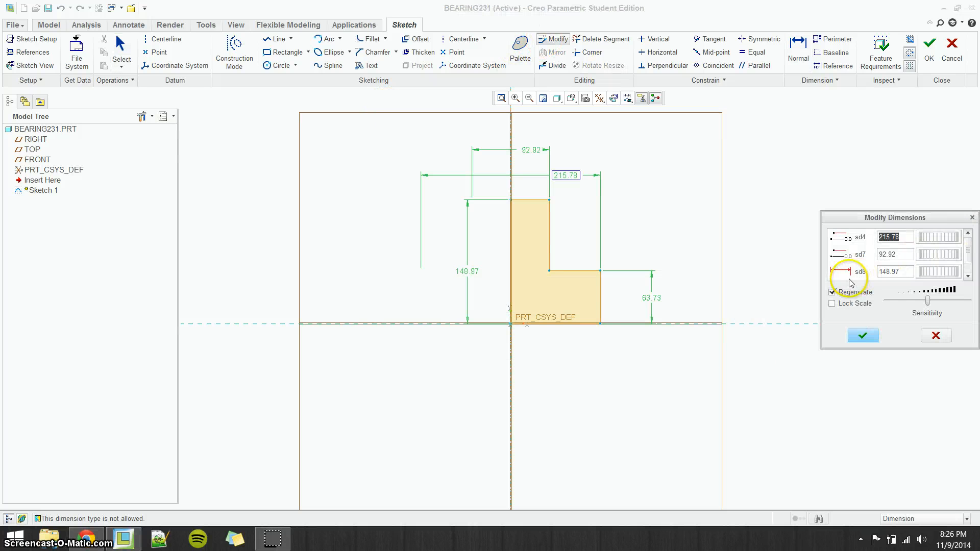
pyautogui.click(832, 293)
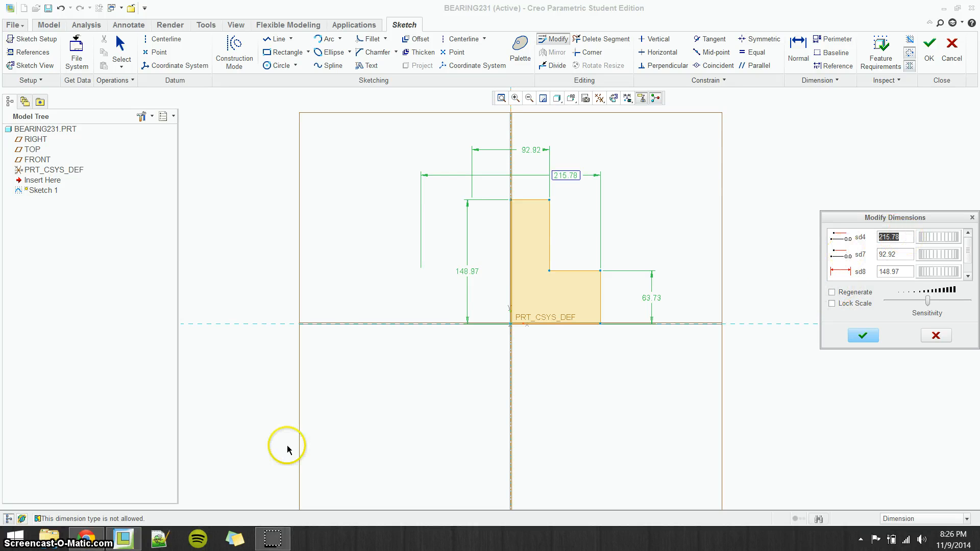
pyautogui.click(97, 538)
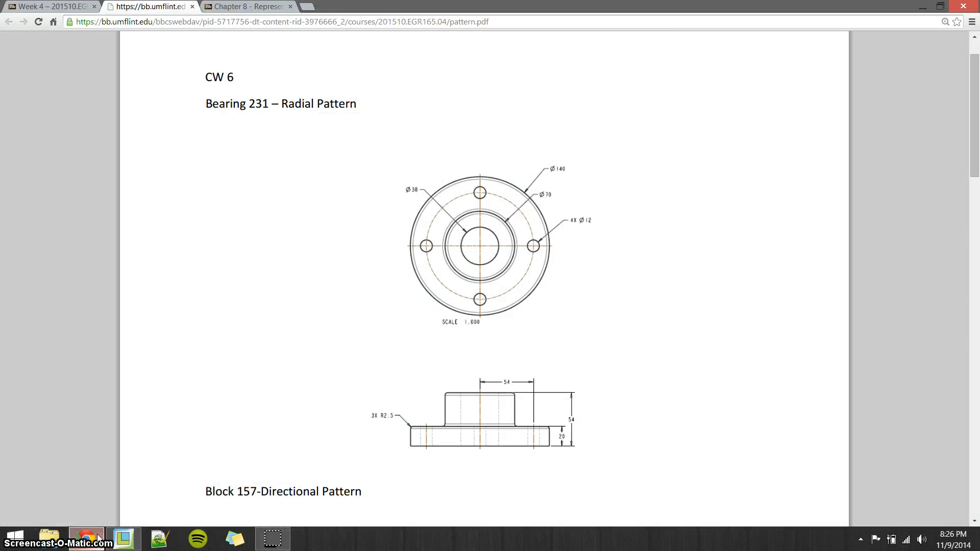
pyautogui.click(97, 538)
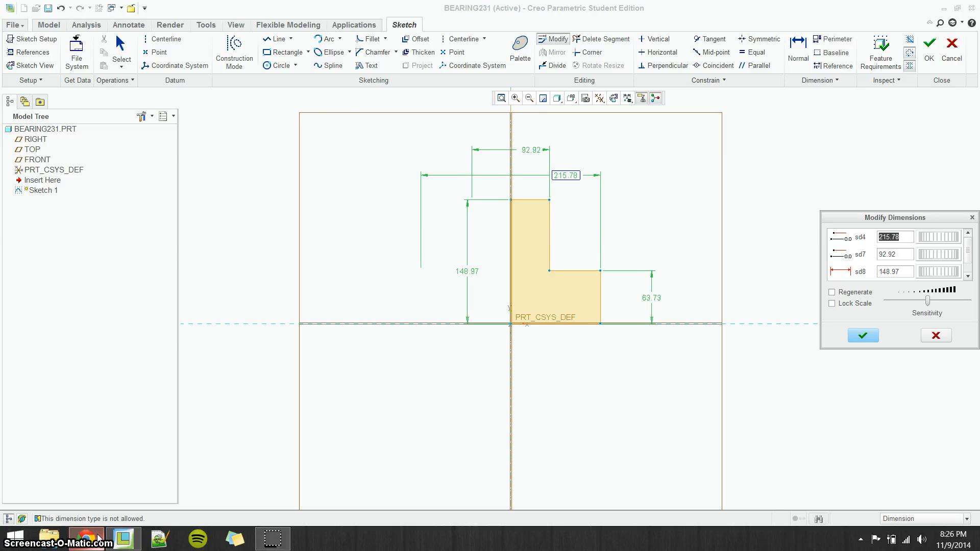
pyautogui.click(97, 538)
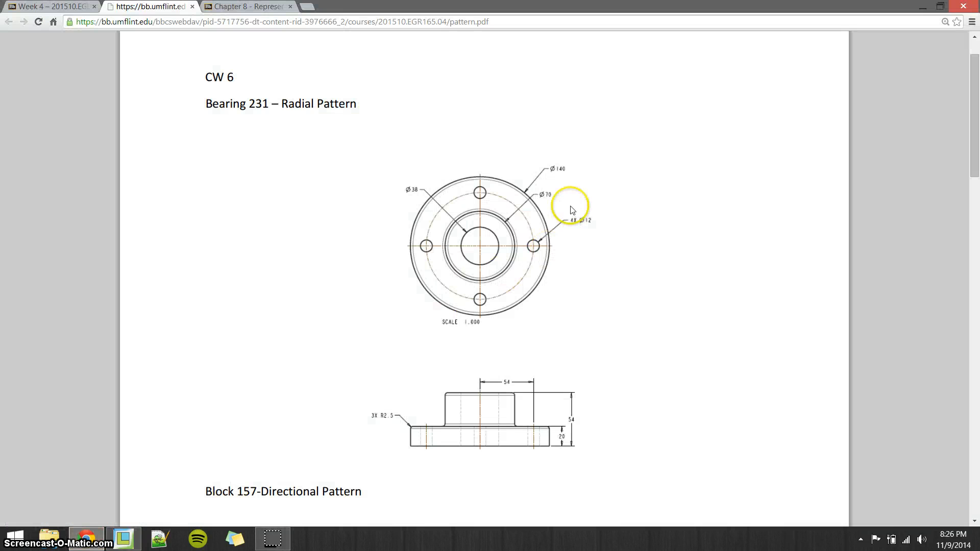
pyautogui.click(108, 537)
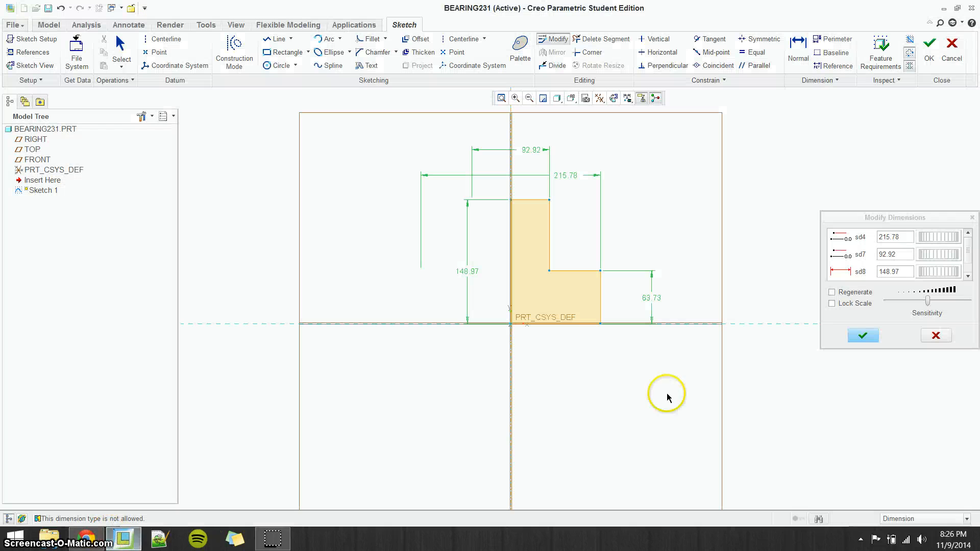
pyautogui.click(903, 234)
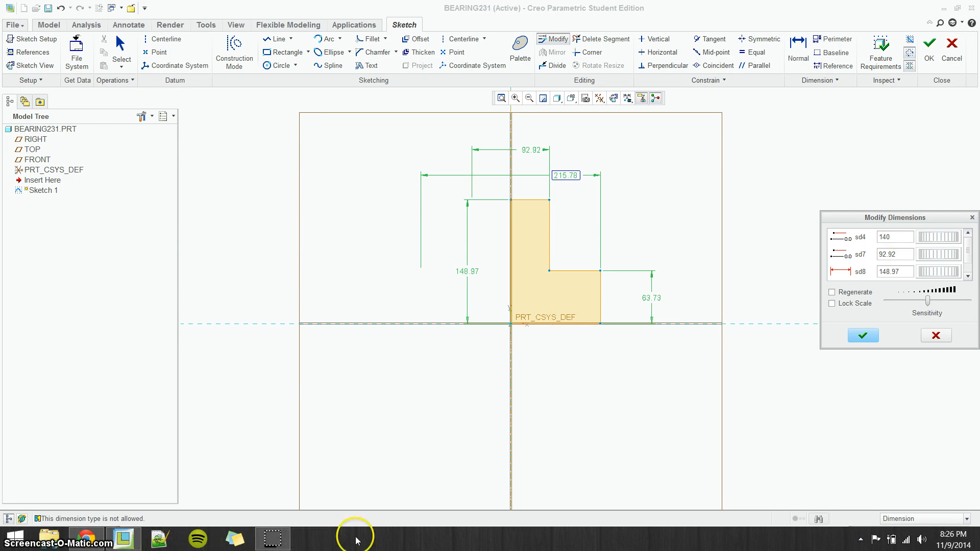
# Step: Set the hub diameter to 70 and the overall height to 54, following the Bearing 231 drawing
pyautogui.click(899, 251)
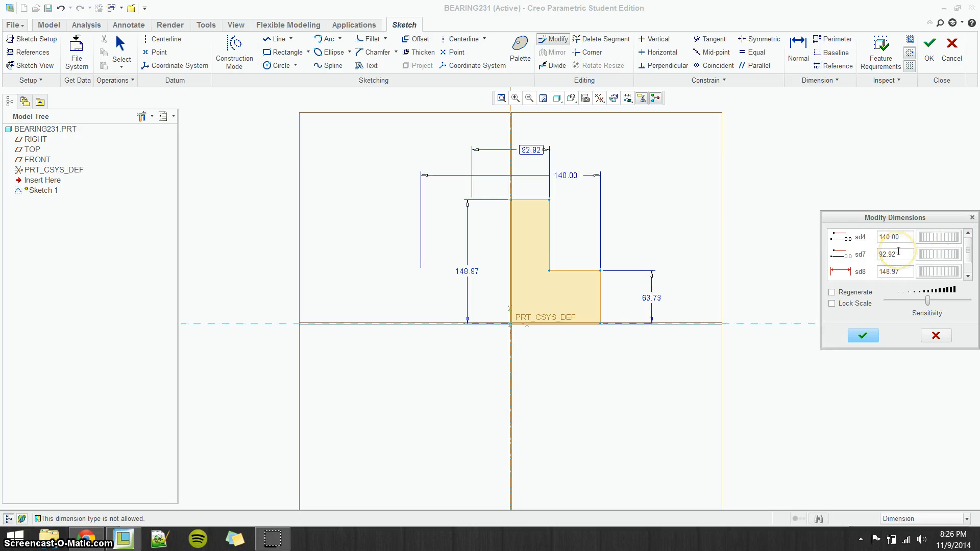
pyautogui.click(87, 538)
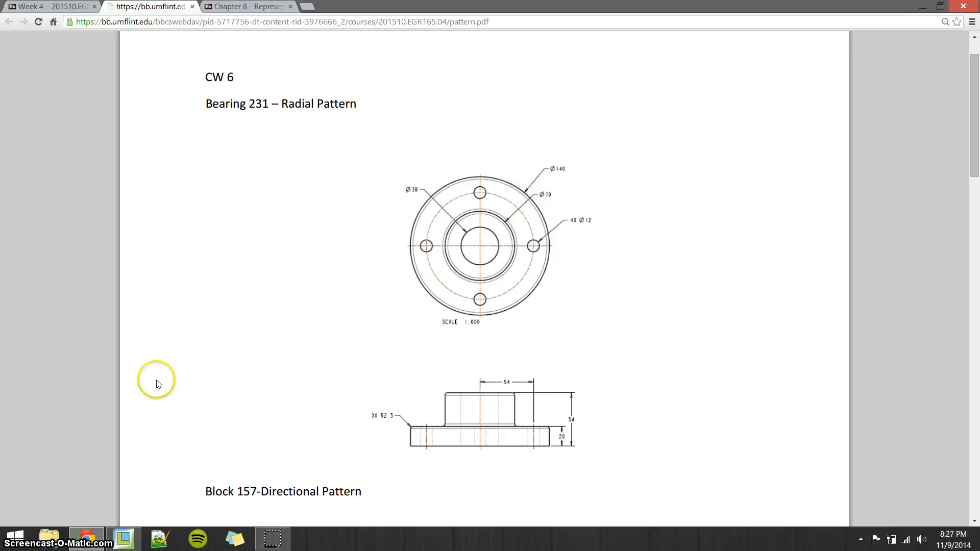
pyautogui.click(159, 537)
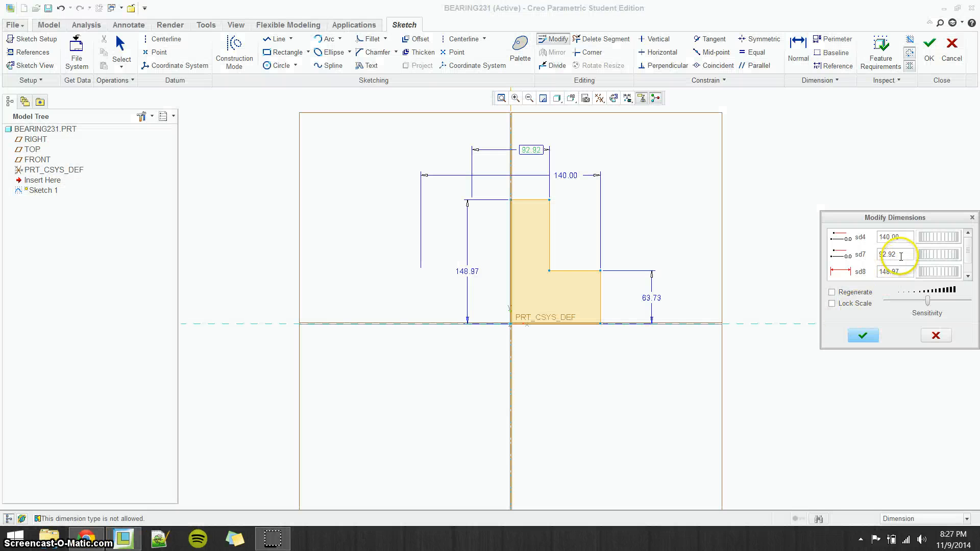
pyautogui.write('70.00')
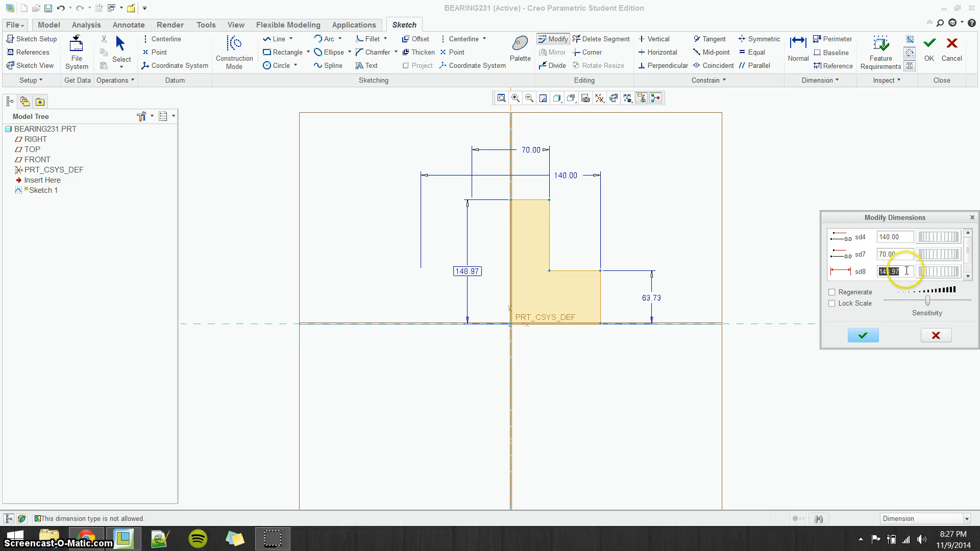
pyautogui.click(87, 538)
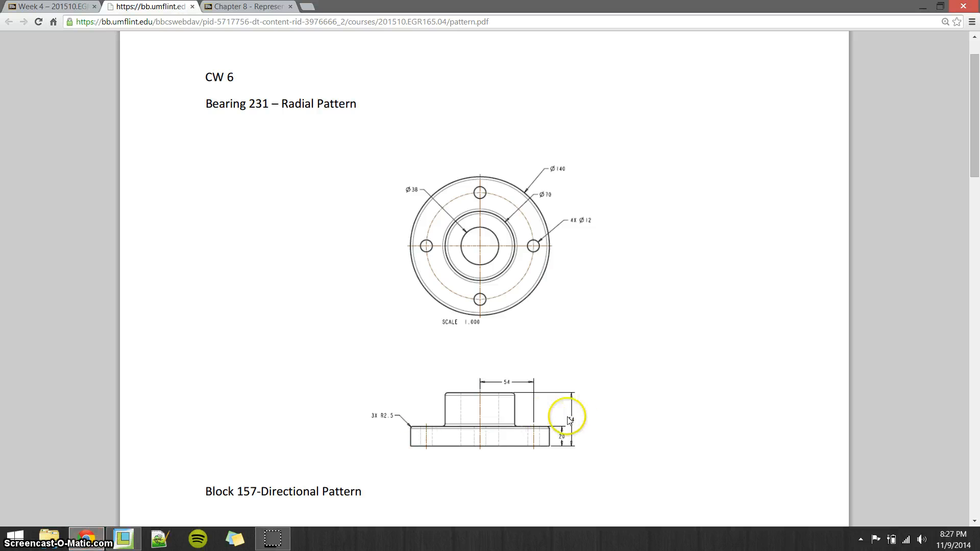
pyautogui.click(91, 542)
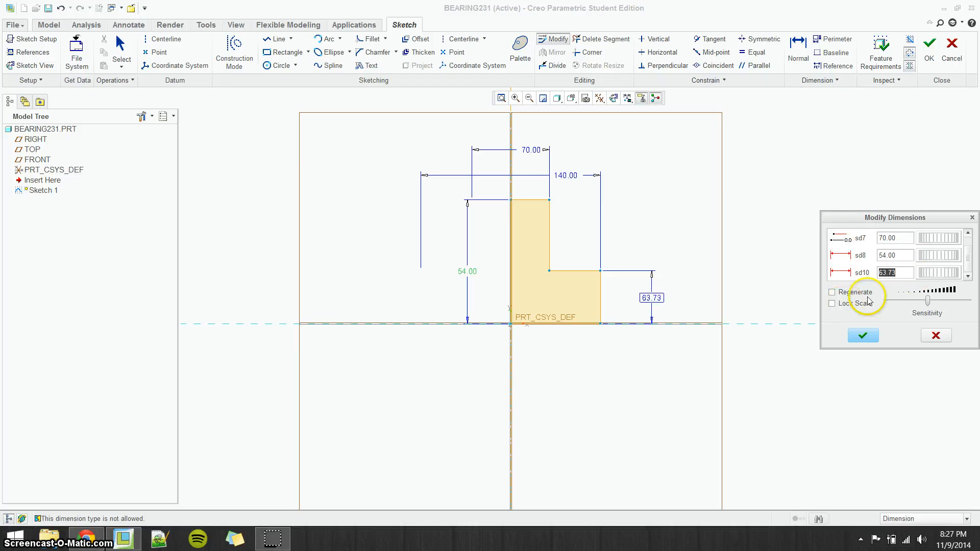
# Step: Set the flange thickness to 20 per the drawing and apply the modified dimensions to the profile
pyautogui.click(87, 539)
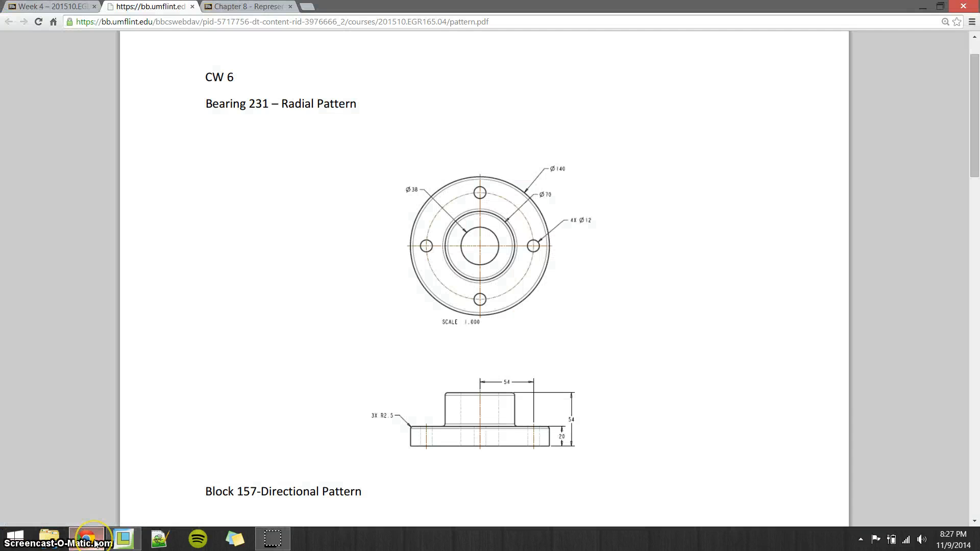
pyautogui.click(123, 539)
pyautogui.doubleClick(900, 272)
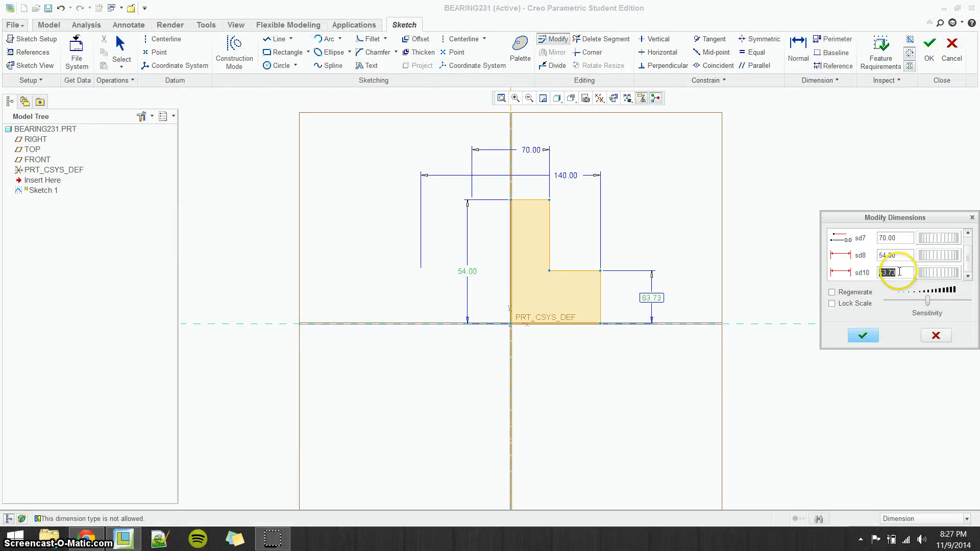
pyautogui.press('Return')
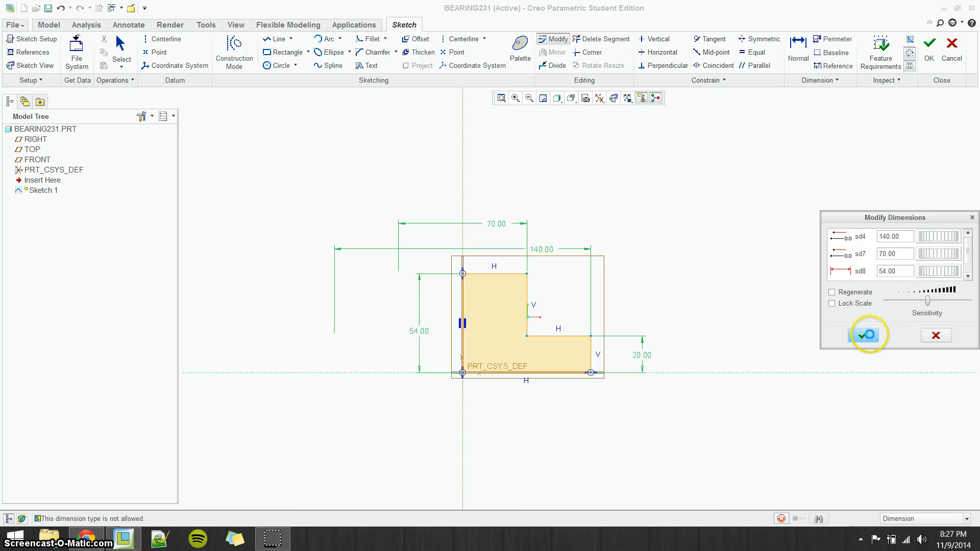
pyautogui.click(865, 335)
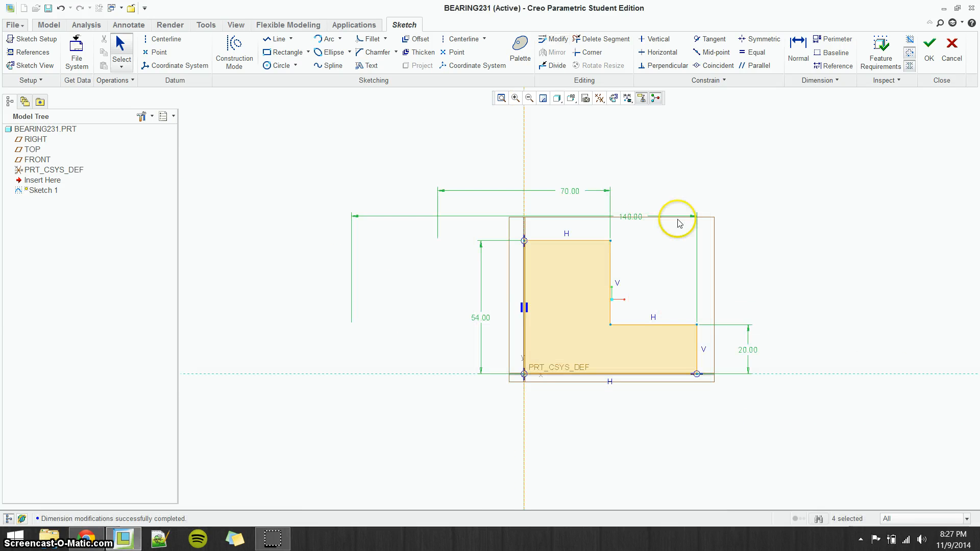
# Step: Finish the profile sketch and revolve it 360 degrees about its internal centerline into a solid
pyautogui.click(928, 60)
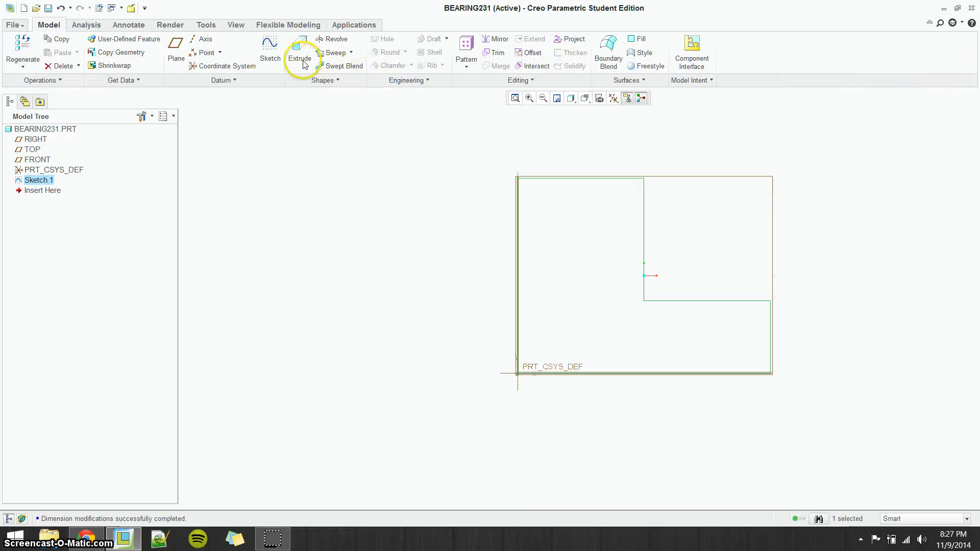
pyautogui.click(339, 39)
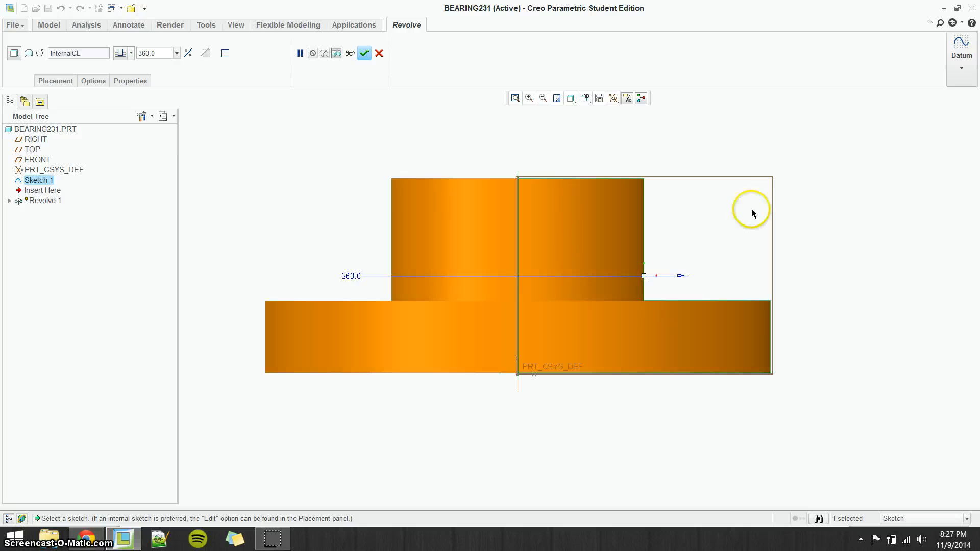
pyautogui.moveTo(855, 191); pyautogui.dragTo(854, 220, button='middle')
pyautogui.scroll(3, 842, 223)
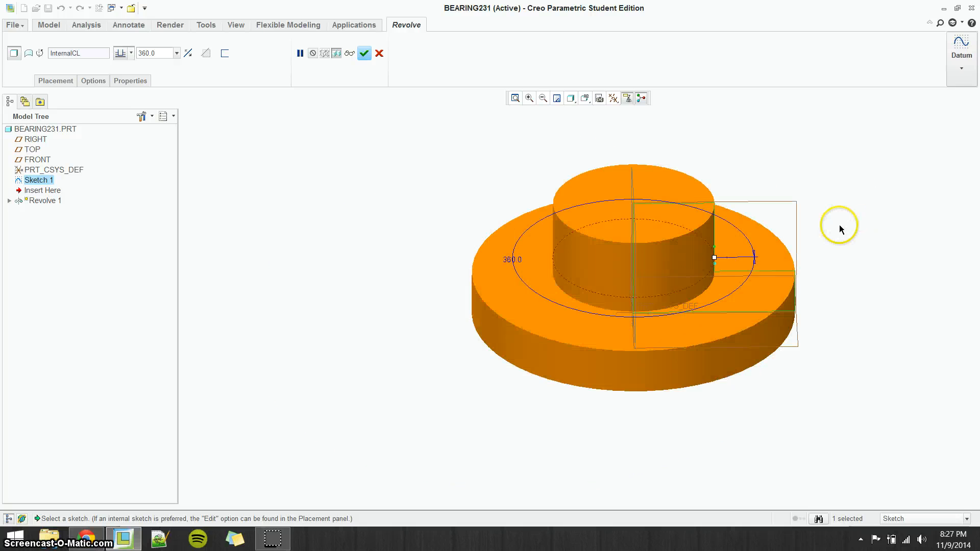
pyautogui.moveTo(723, 222); pyautogui.dragTo(492, 159, button='middle')
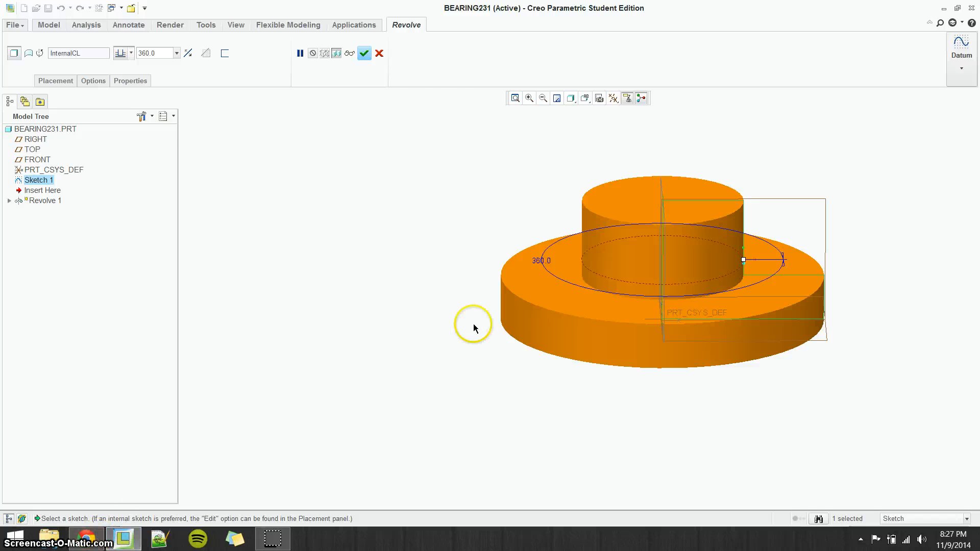
pyautogui.click(364, 53)
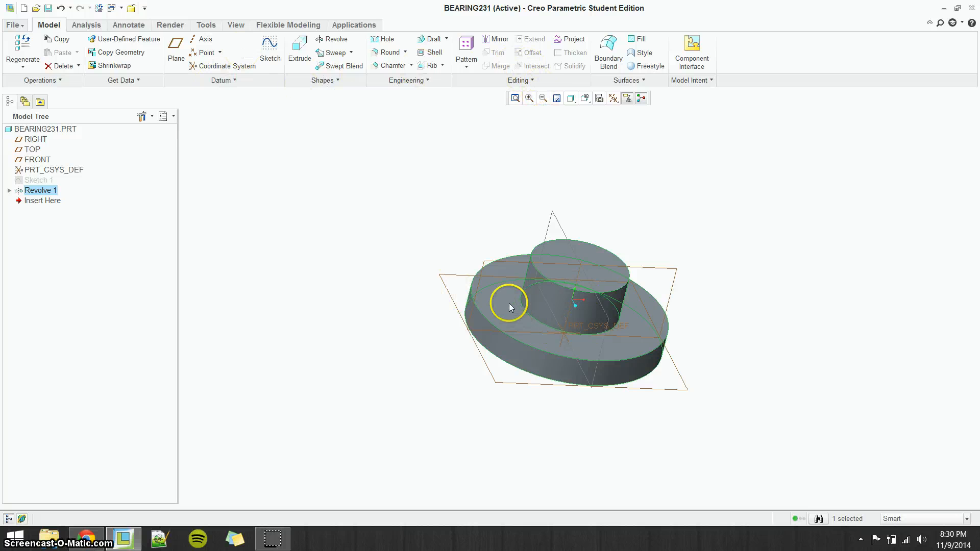
# Step: Start a new sketch on the flange's upper face, viewed in 2D, and add the FRONT plane as a sketch reference
pyautogui.click(270, 50)
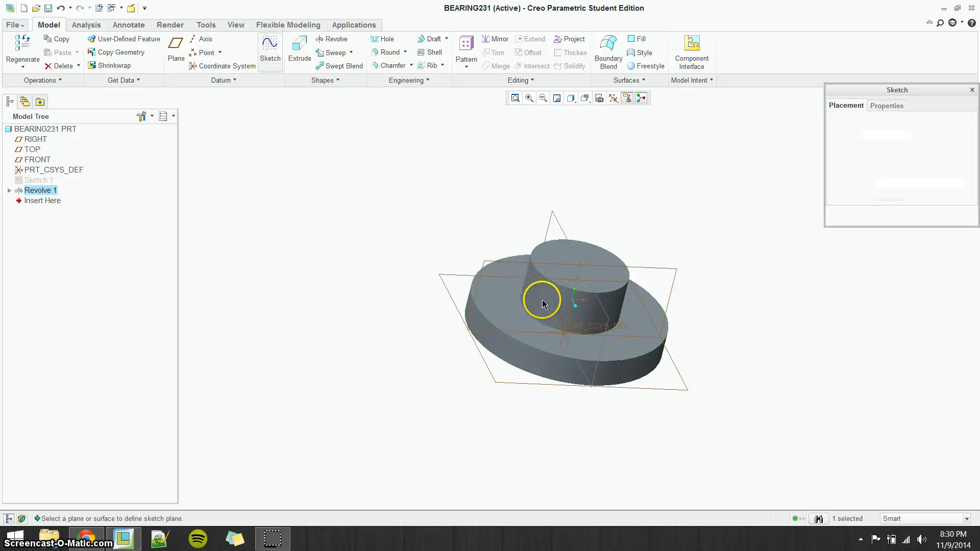
pyautogui.click(508, 294)
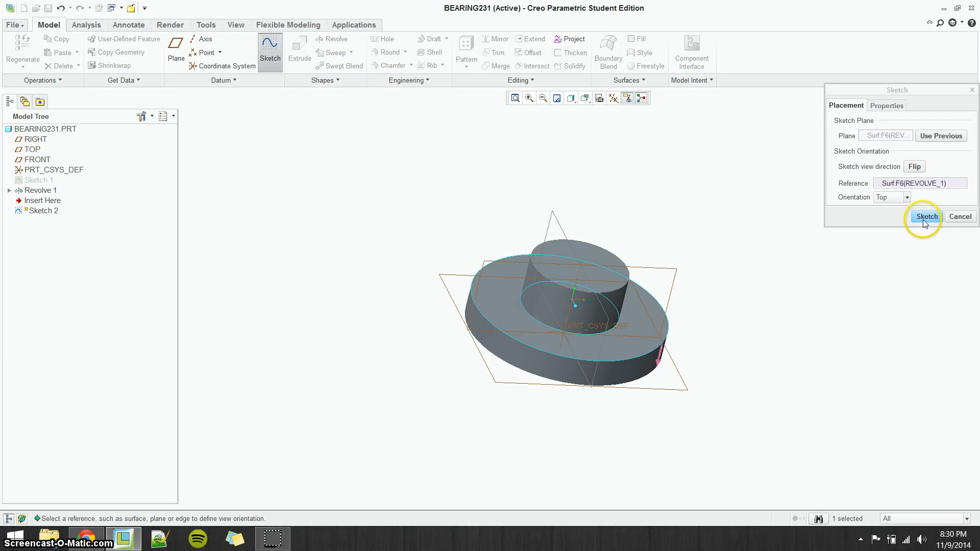
pyautogui.click(923, 223)
pyautogui.click(614, 99)
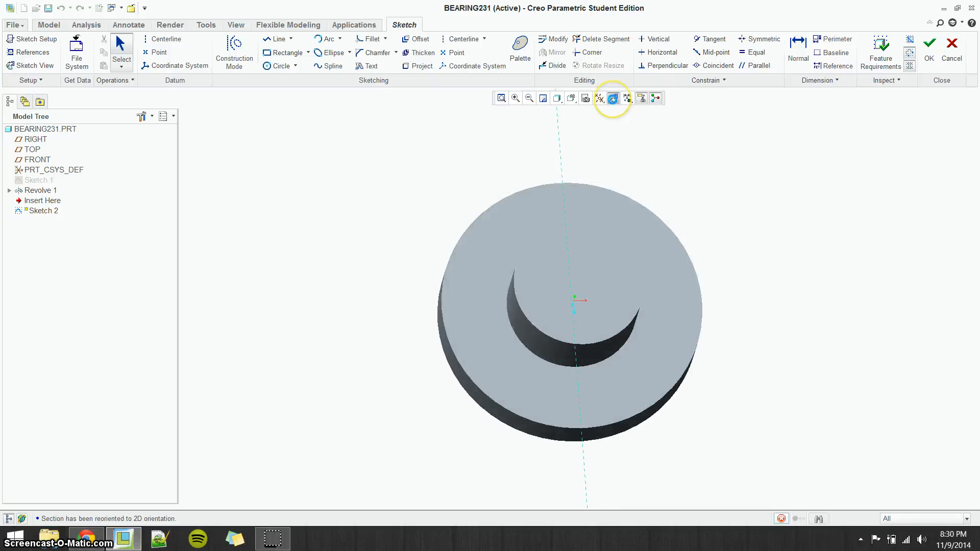
pyautogui.click(30, 52)
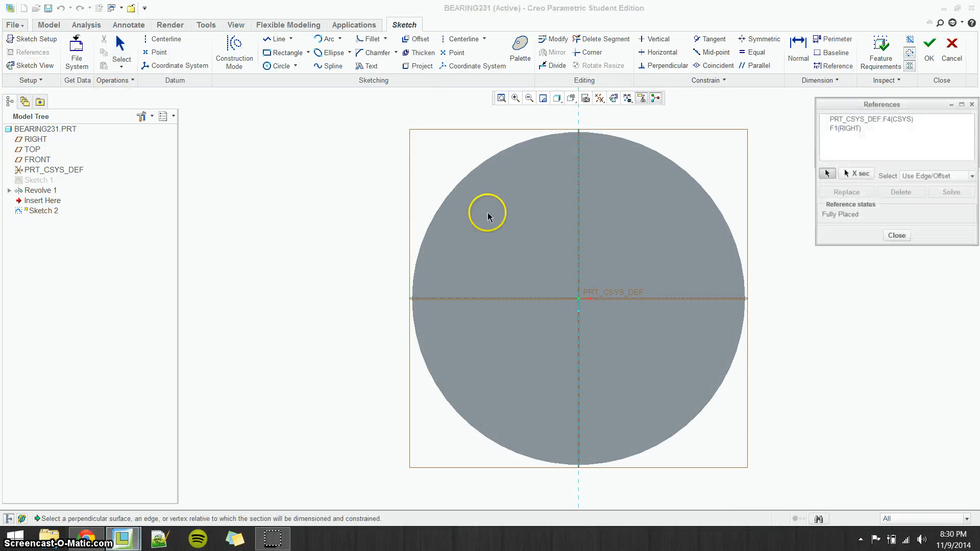
pyautogui.click(699, 298)
pyautogui.click(897, 236)
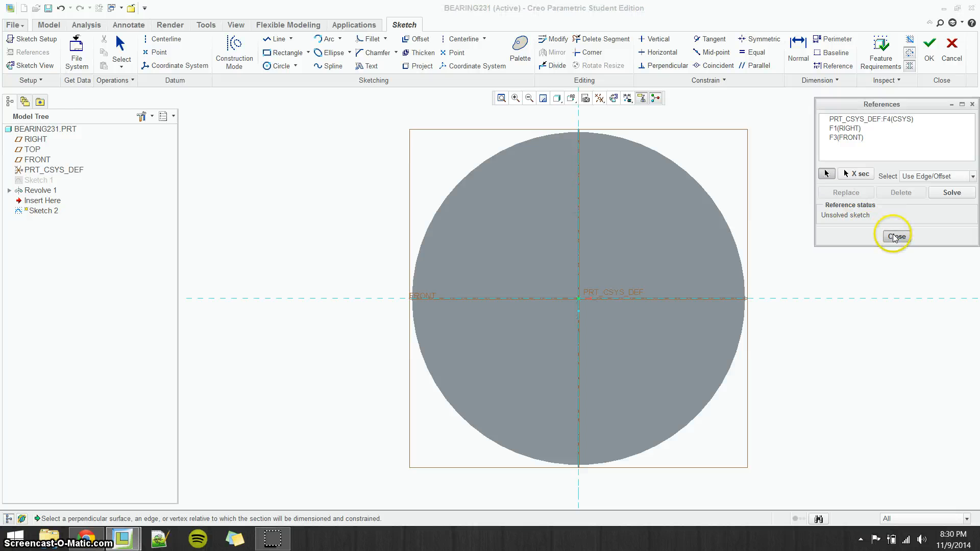
# Step: Sketch a circle about 13 in diameter on the vertical reference, about 54 above the flange's center
pyautogui.click(279, 68)
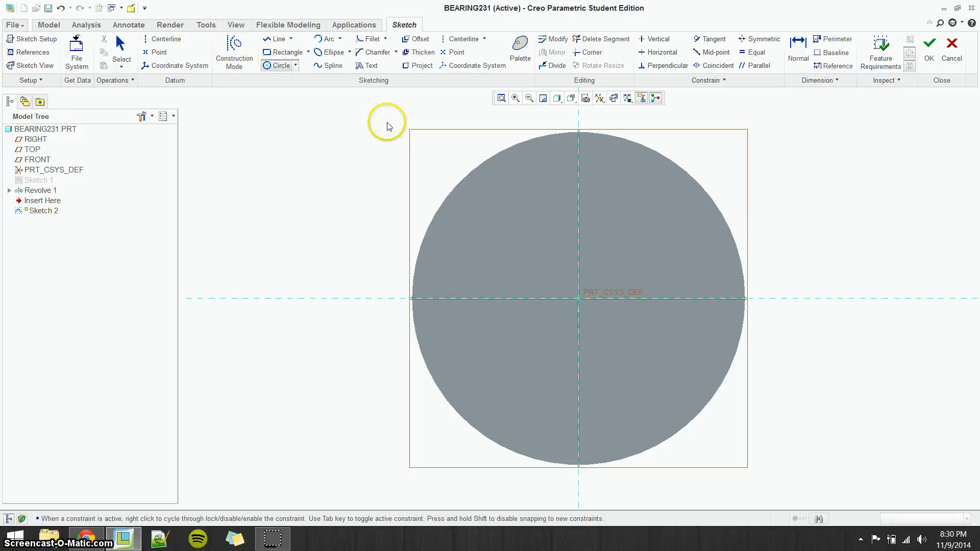
pyautogui.click(593, 170)
pyautogui.middleClick(638, 173)
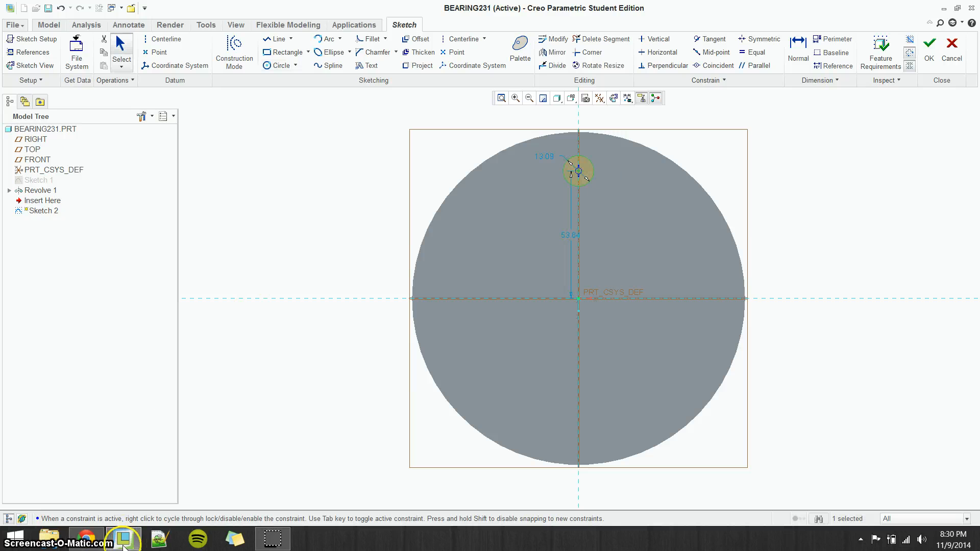
# Step: Check the bolt hole size on the class drawing and set the sketched circle's diameter to 12
pyautogui.click(86, 539)
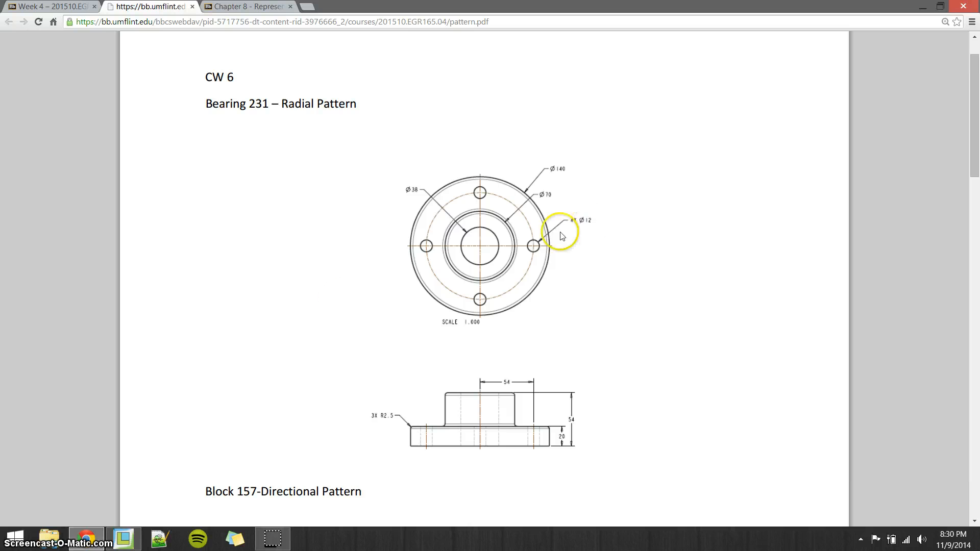
pyautogui.click(121, 546)
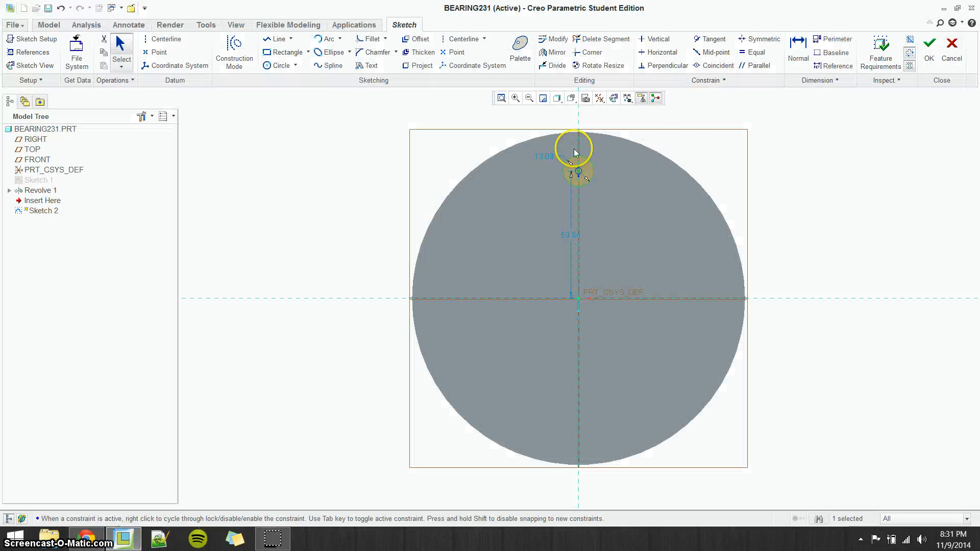
pyautogui.doubleClick(546, 157)
pyautogui.write('12')
pyautogui.press('Return')
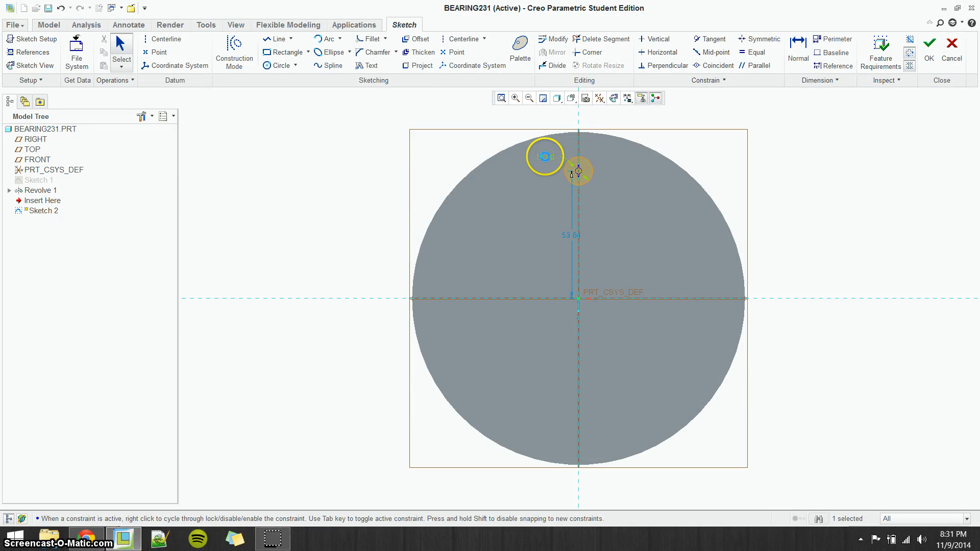
# Step: Check the drawing, set the circle's distance from the flange center to 54, and finish the sketch
pyautogui.click(91, 540)
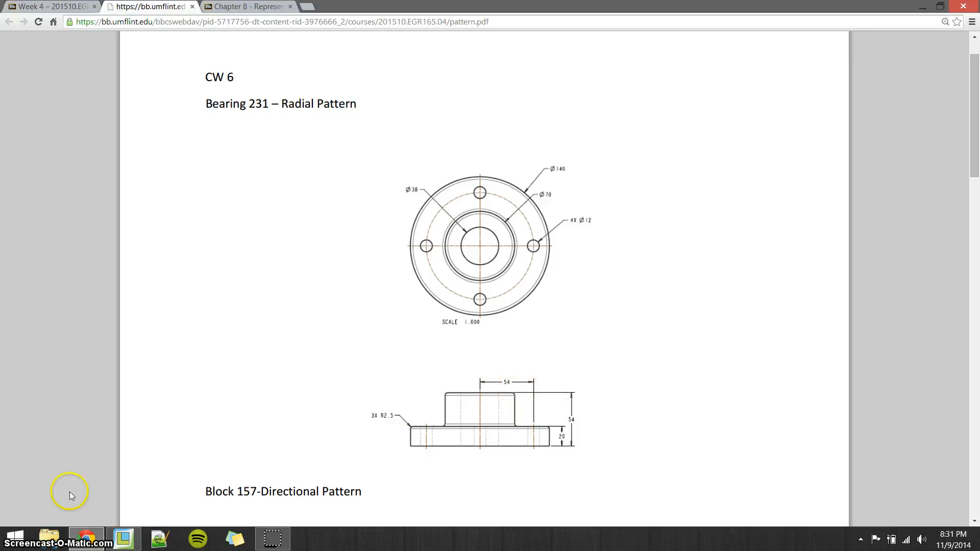
pyautogui.click(121, 538)
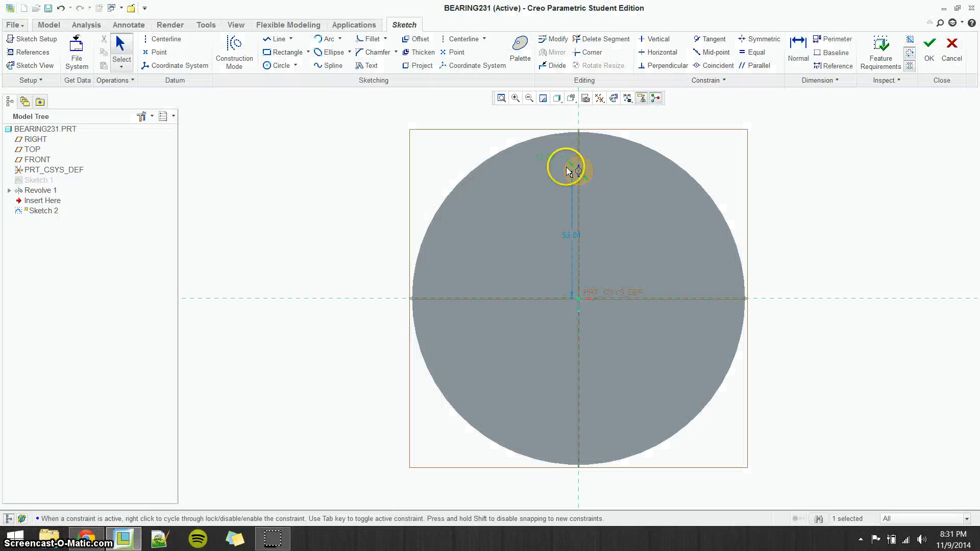
pyautogui.doubleClick(568, 235)
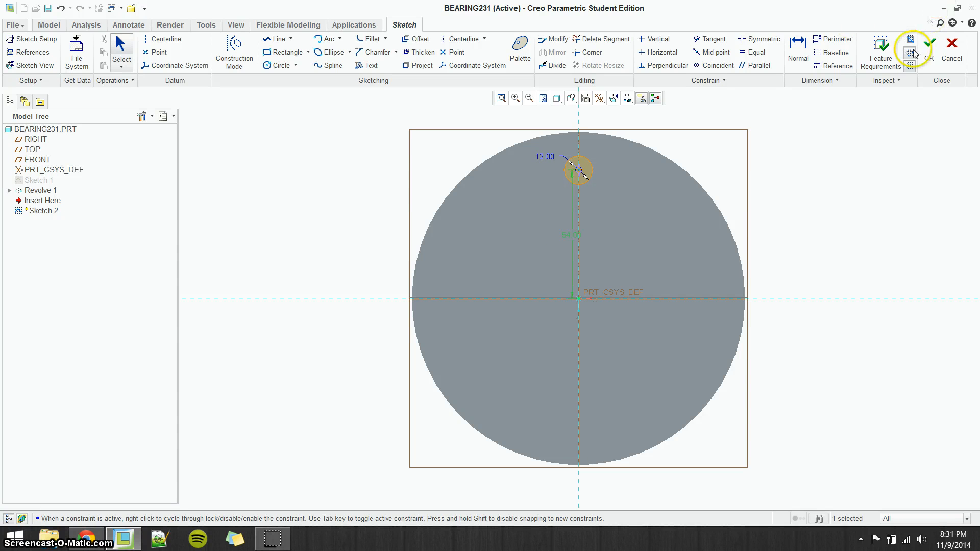
pyautogui.click(932, 58)
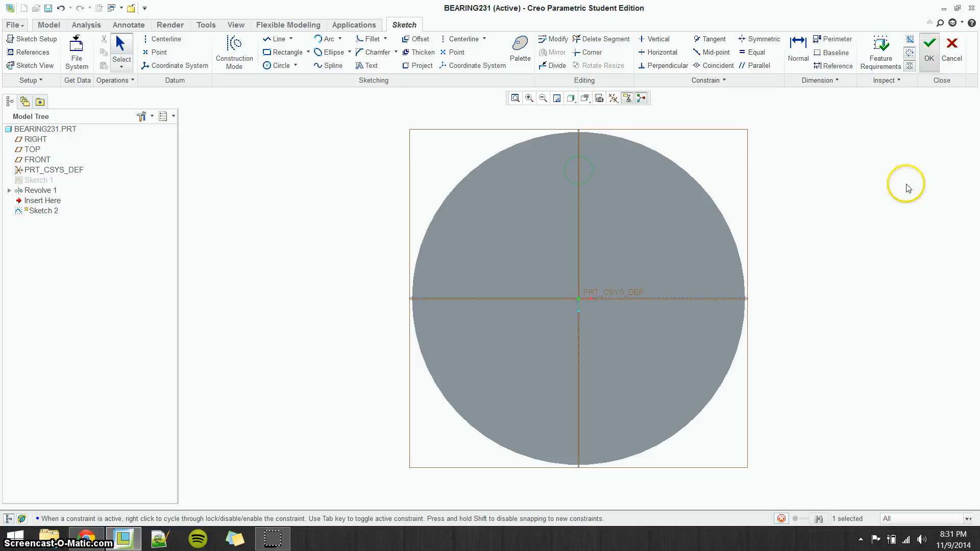
# Step: Extrude the hole circle in the flipped direction into the flange, up to the flange's bottom face
pyautogui.click(296, 51)
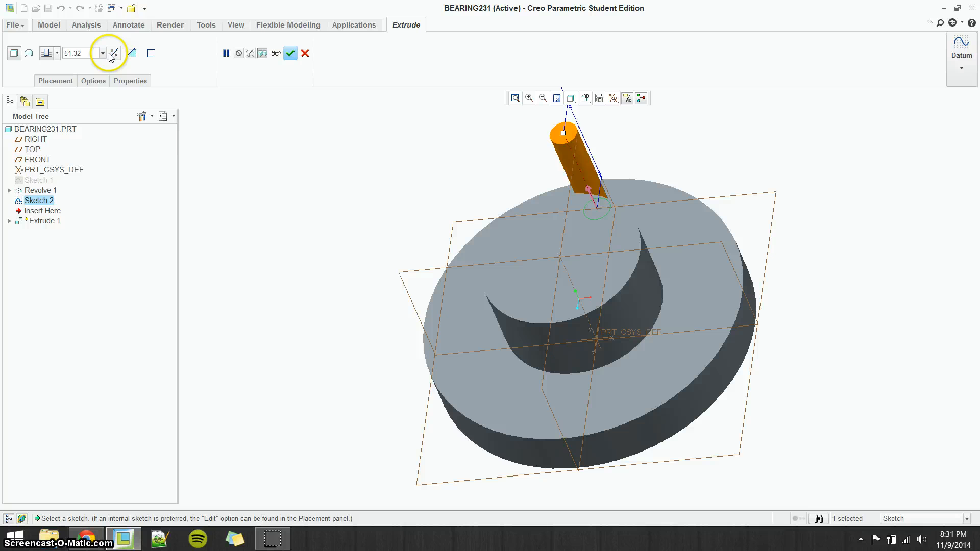
pyautogui.click(113, 53)
pyautogui.click(57, 54)
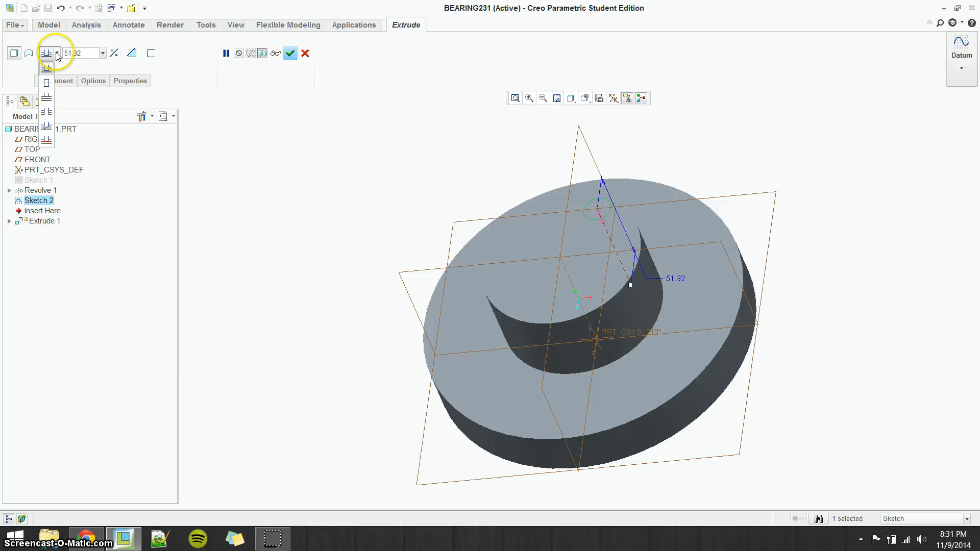
pyautogui.click(47, 139)
pyautogui.moveTo(438, 230); pyautogui.dragTo(456, 201, button='middle')
pyautogui.click(679, 258)
pyautogui.moveTo(804, 228); pyautogui.dragTo(865, 248, button='middle')
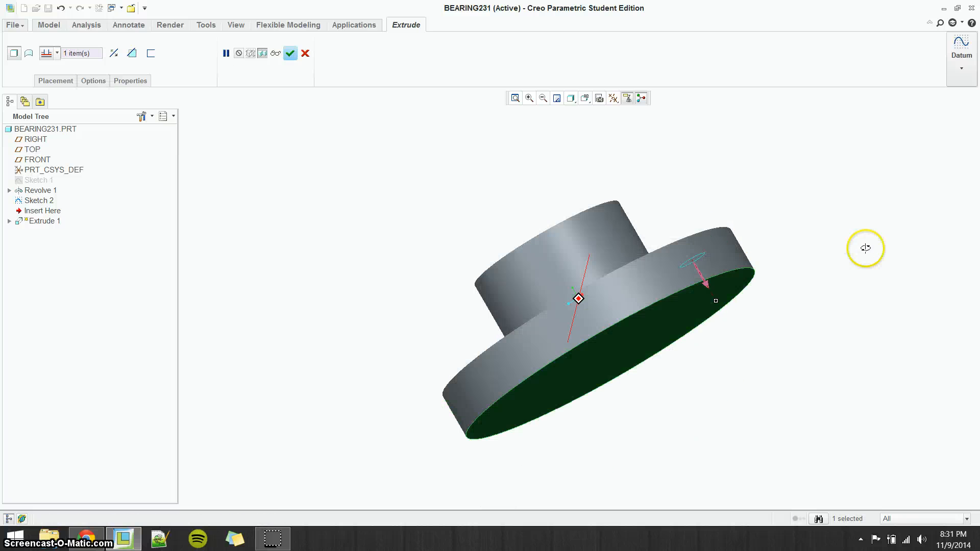
# Step: Make the extrusion remove material and complete it as a through hole in the flange
pyautogui.click(131, 53)
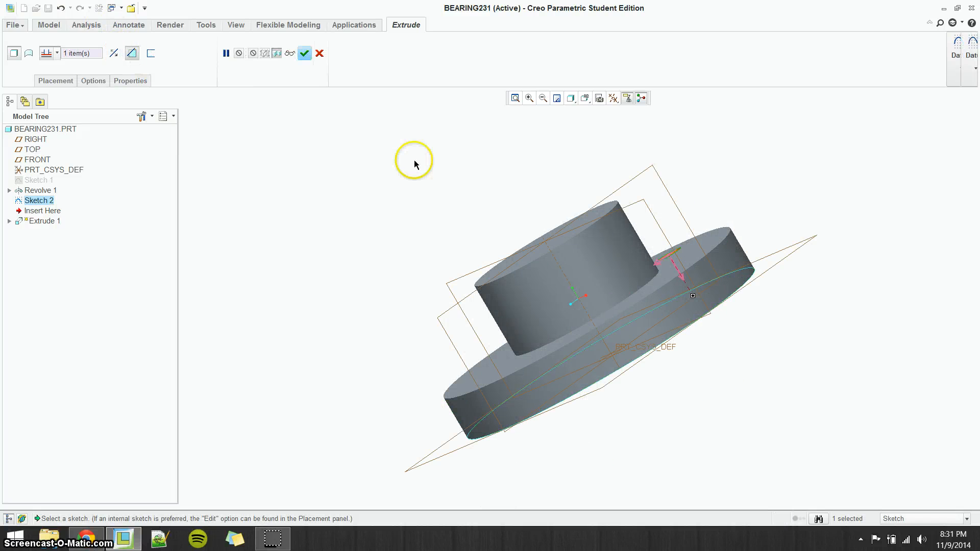
pyautogui.moveTo(413, 160); pyautogui.dragTo(460, 223, button='middle')
pyautogui.click(305, 53)
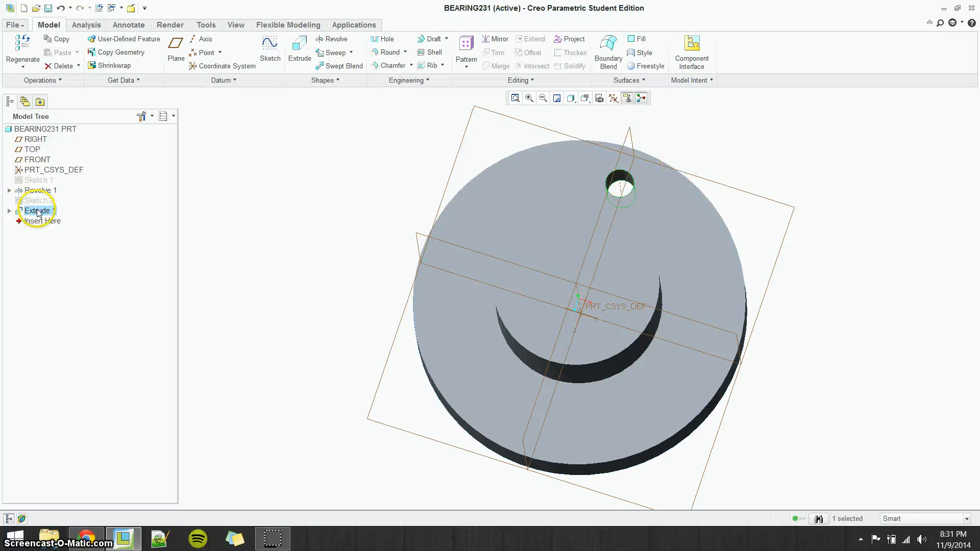
# Step: Pattern the hole about the part's central axis with 4 members spaced 90 degrees apart
pyautogui.click(467, 49)
pyautogui.moveTo(635, 254); pyautogui.dragTo(615, 248, button='middle')
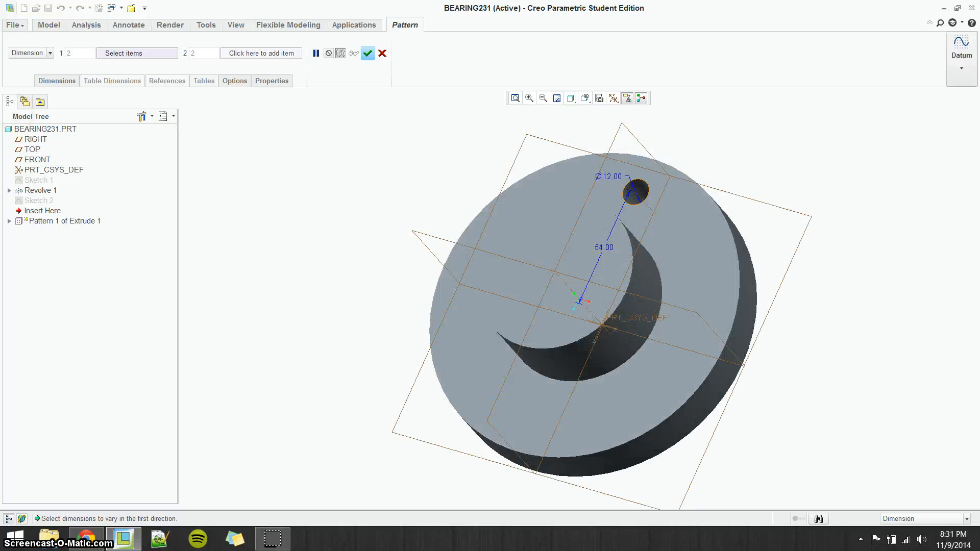
pyautogui.click(51, 52)
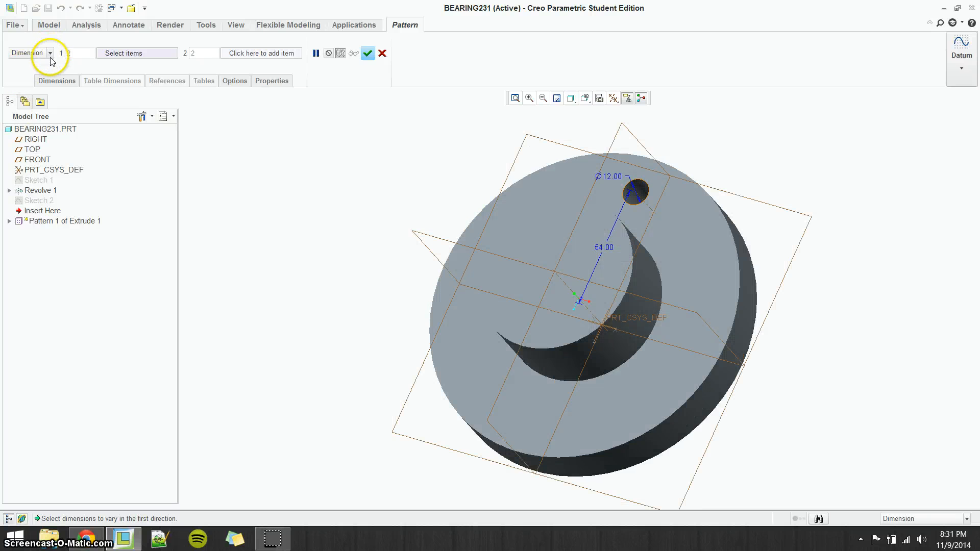
pyautogui.click(32, 82)
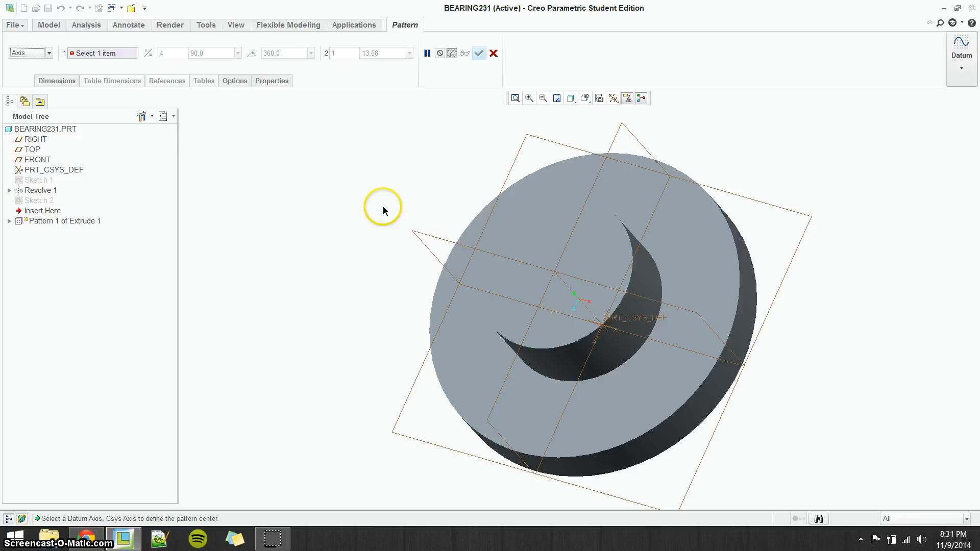
pyautogui.click(566, 285)
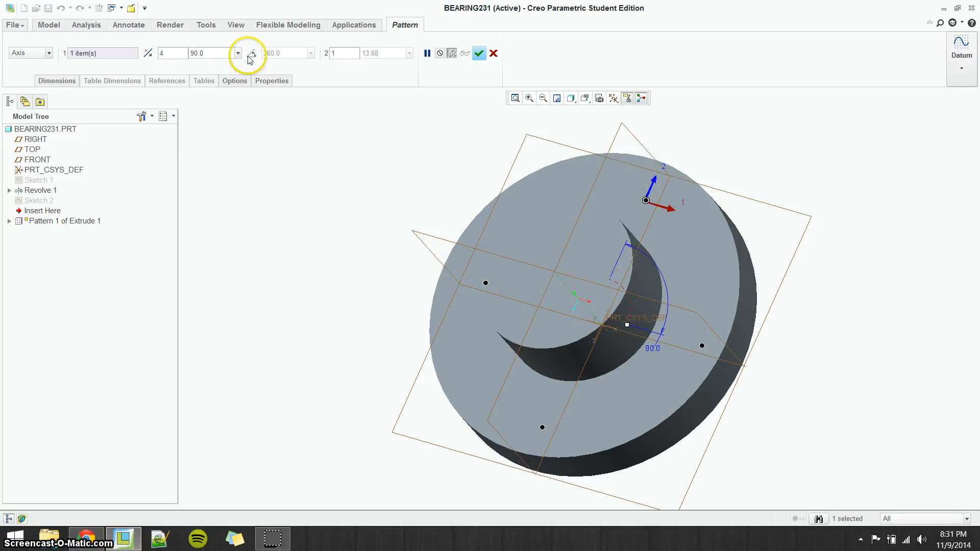
pyautogui.click(171, 54)
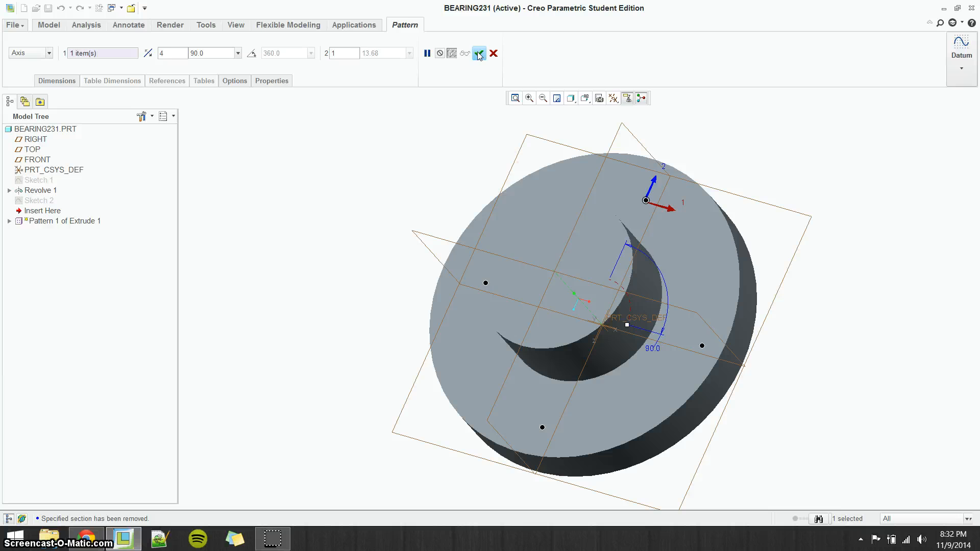
pyautogui.middleClick(420, 158)
pyautogui.moveTo(406, 153); pyautogui.dragTo(347, 134, button='middle')
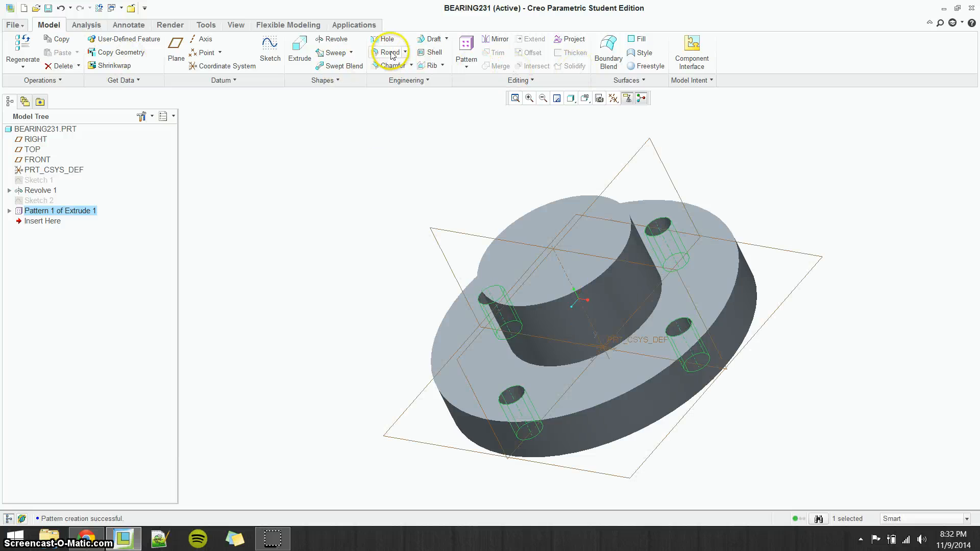
# Step: Check the round size on the drawing and start a round of radius 2.5 on the hub's top edge
pyautogui.click(89, 538)
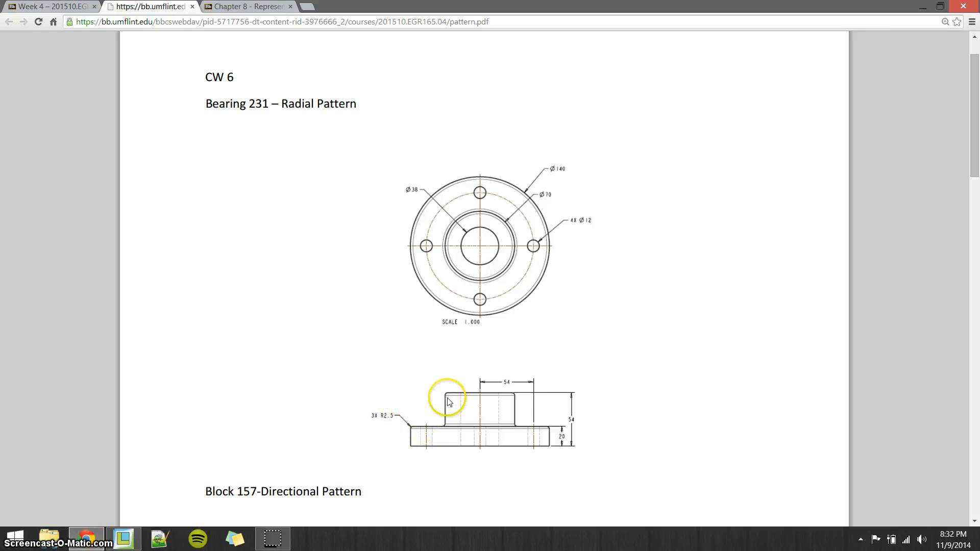
pyautogui.click(117, 538)
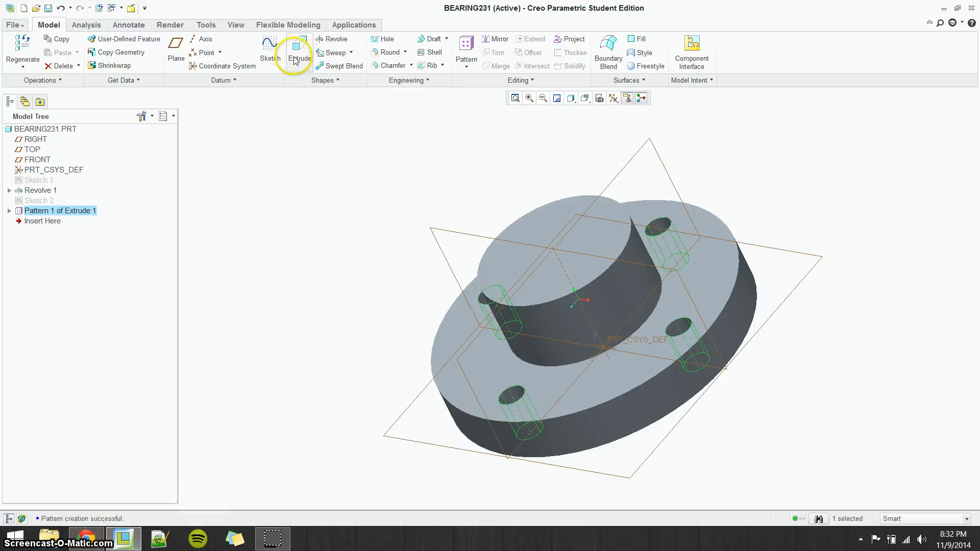
pyautogui.click(390, 52)
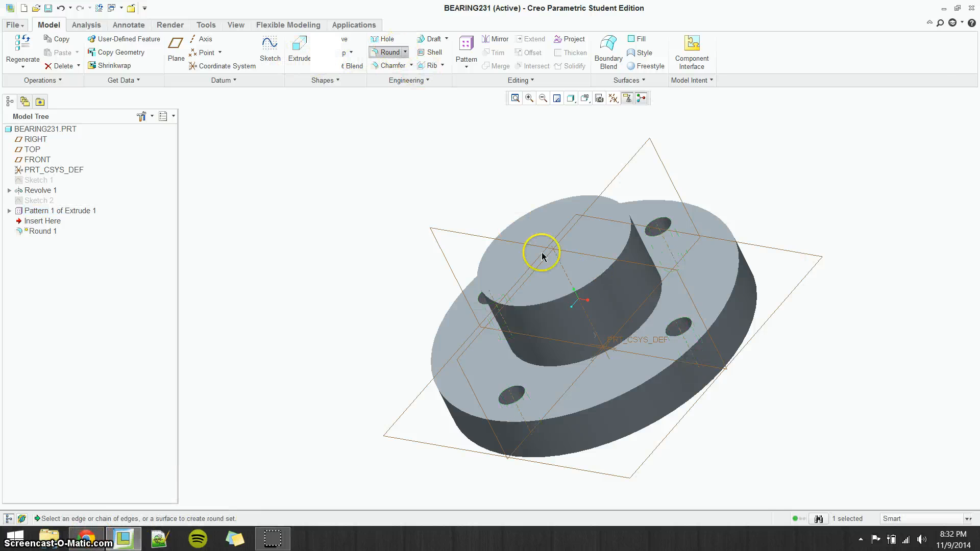
pyautogui.click(547, 301)
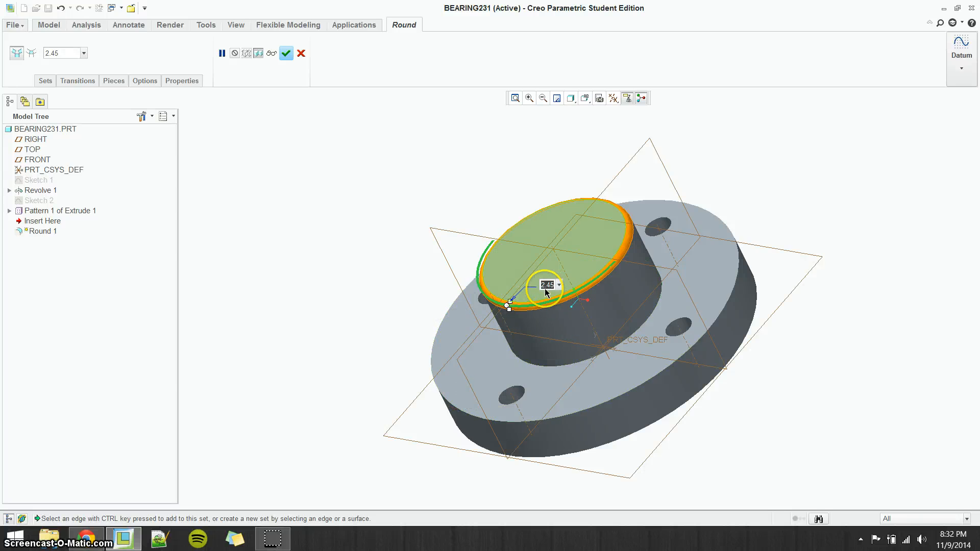
pyautogui.write('2.5')
pyautogui.press('Return')
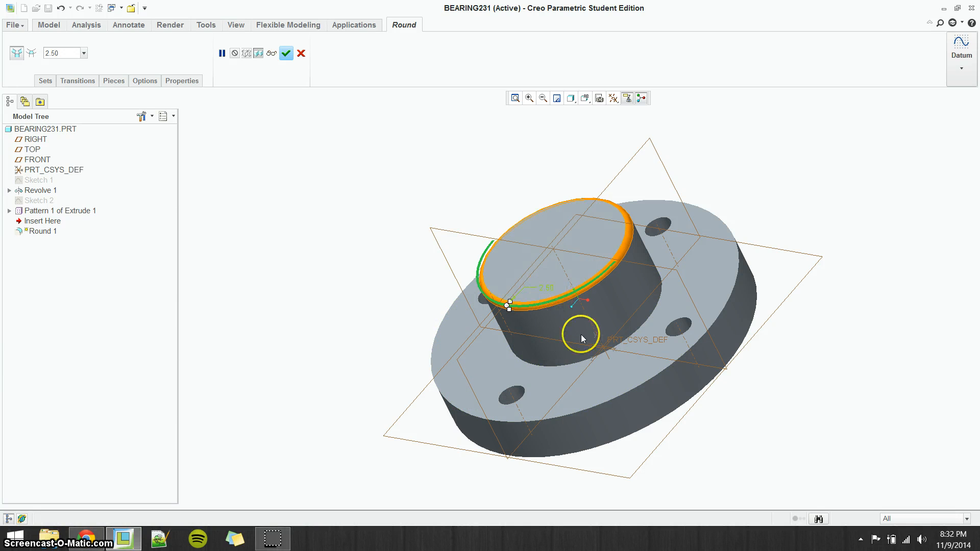
# Step: Add the hub's base edge and the flange's upper outer edge to the same round set and complete the round
pyautogui.keyDown('ctrl'); pyautogui.click(562, 364); pyautogui.keyUp('ctrl')
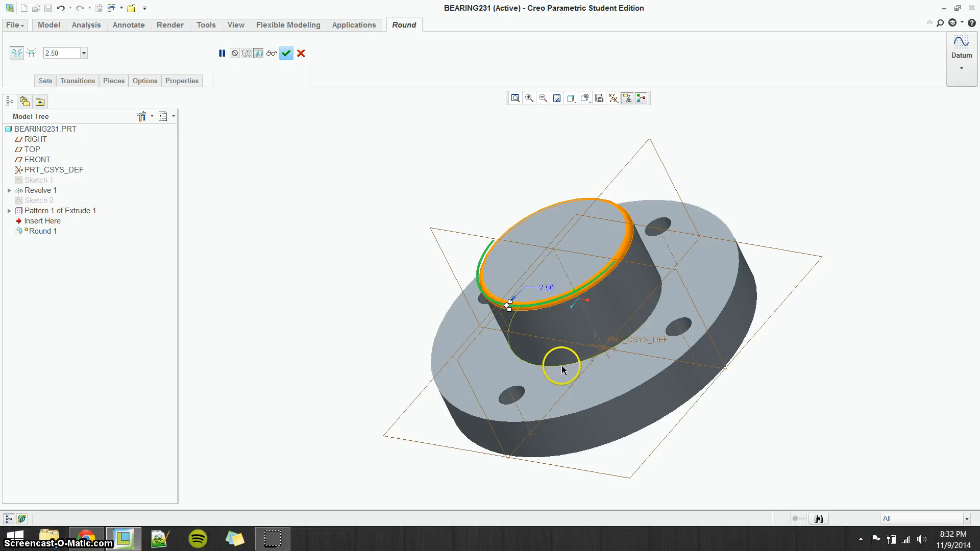
pyautogui.keyDown('ctrl'); pyautogui.click(585, 407); pyautogui.keyUp('ctrl')
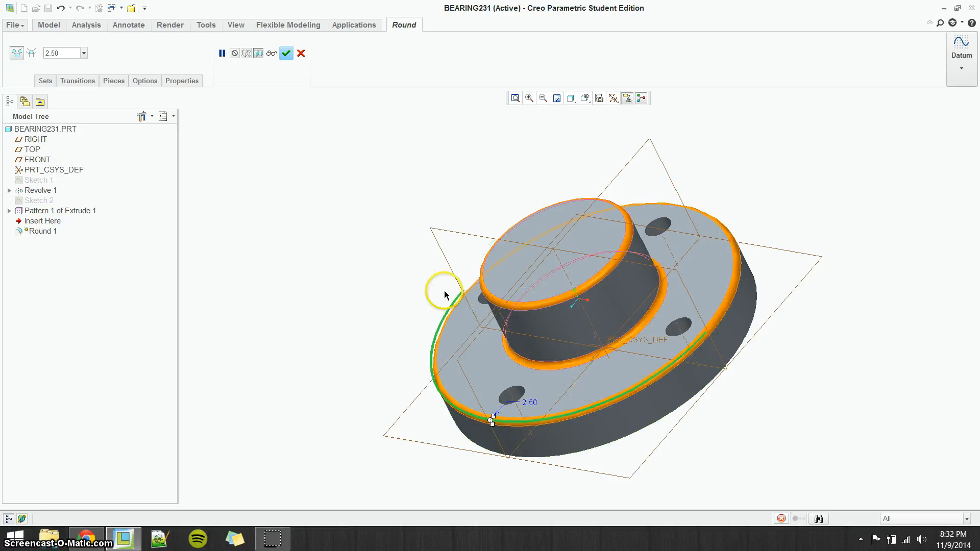
pyautogui.click(286, 53)
pyautogui.moveTo(390, 143); pyautogui.dragTo(445, 131, button='middle')
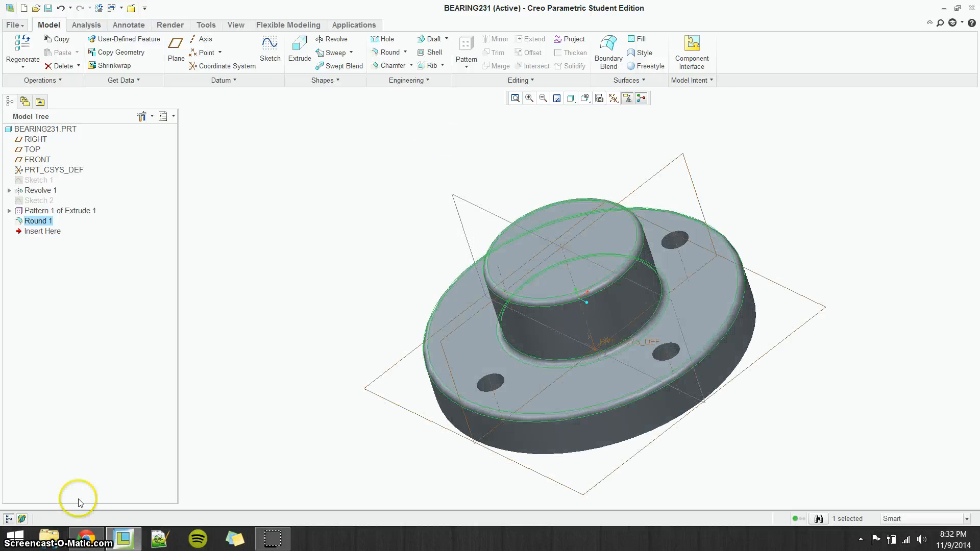
# Step: Start a new sketch on the hub's top face, viewed in 2D, and add the vertical FRONT plane as a reference
pyautogui.click(82, 539)
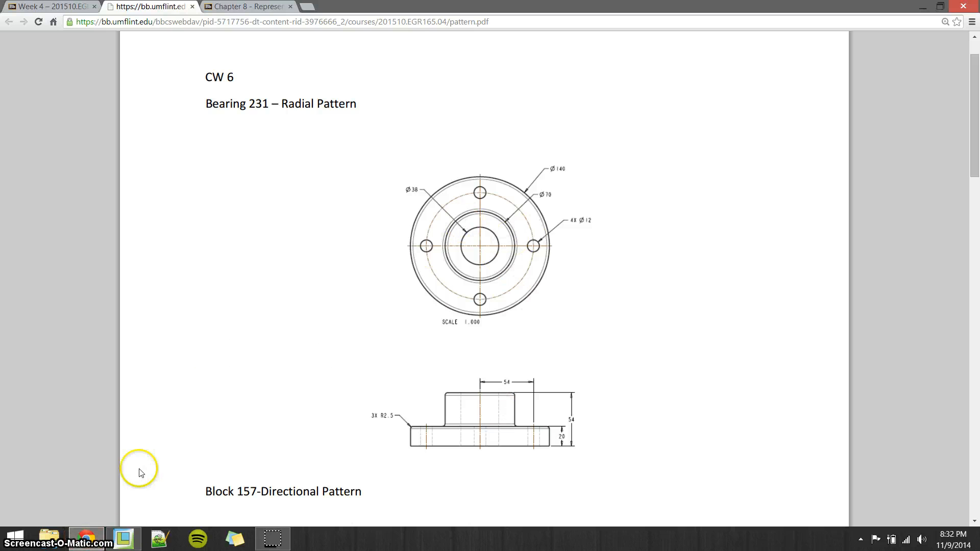
pyautogui.click(123, 539)
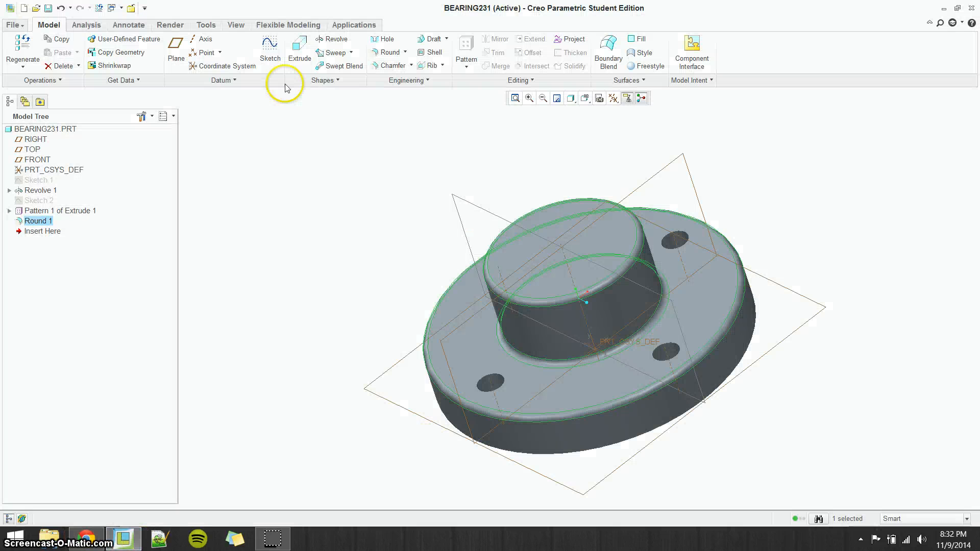
pyautogui.click(272, 50)
pyautogui.click(562, 229)
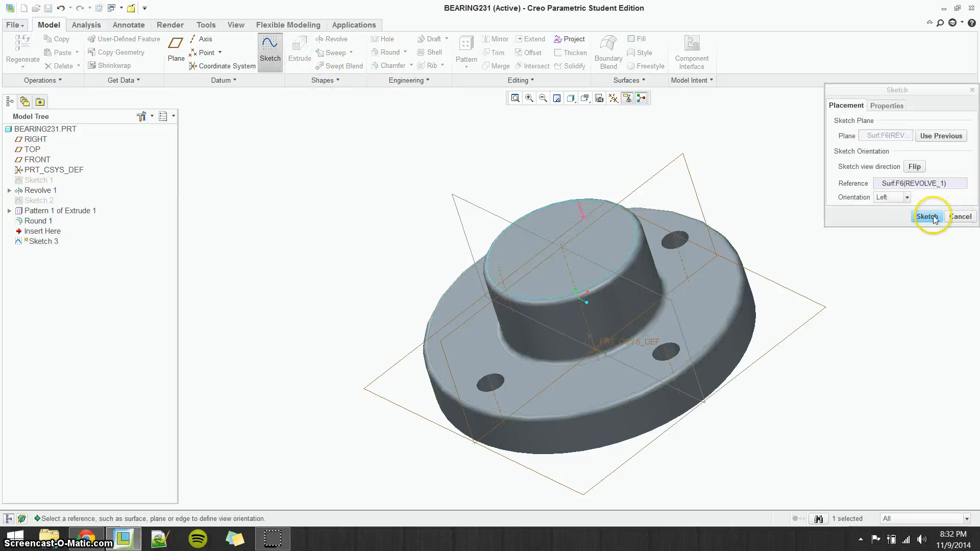
pyautogui.click(927, 217)
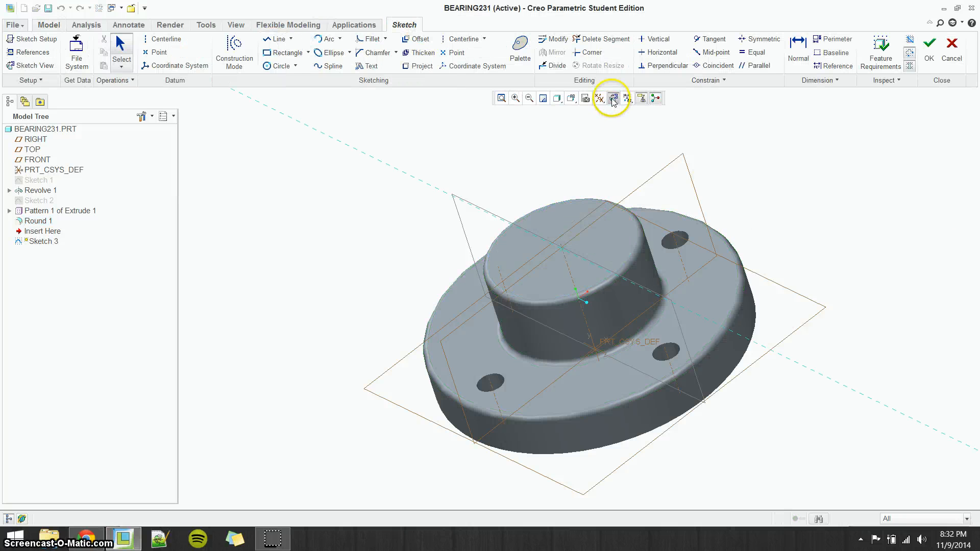
pyautogui.click(613, 100)
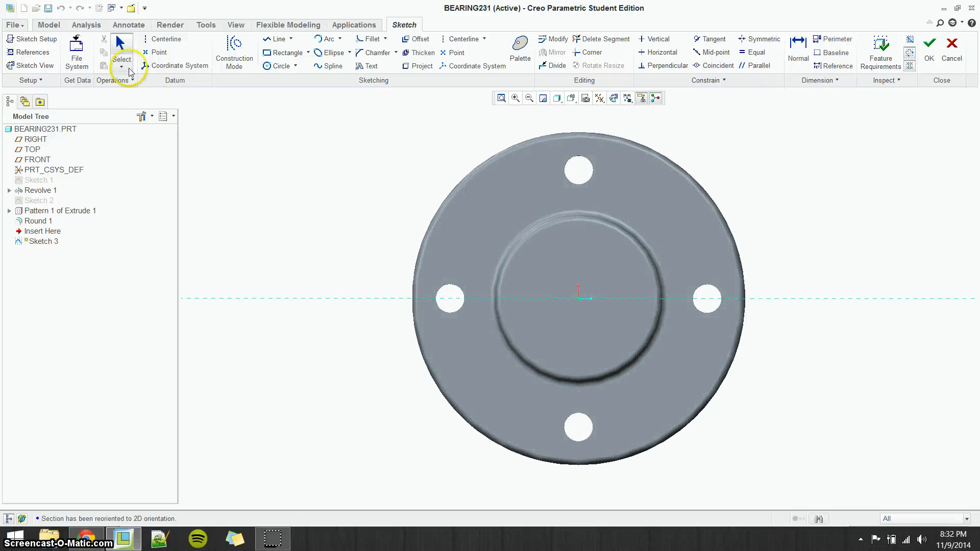
pyautogui.click(29, 53)
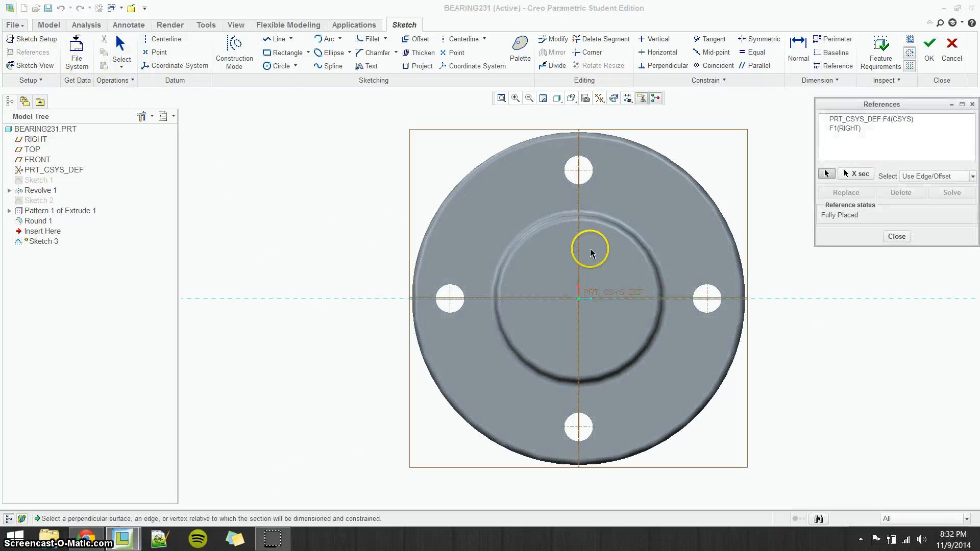
pyautogui.click(579, 248)
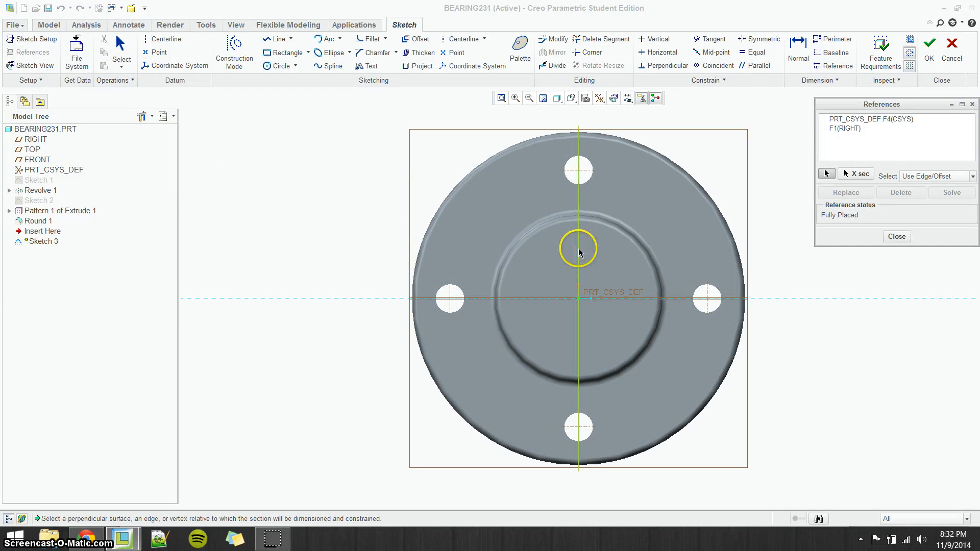
pyautogui.click(897, 236)
# Step: Check the bore size on the drawing, sketch a circle of diameter 38 centred on the origin, and finish the sketch
pyautogui.click(87, 538)
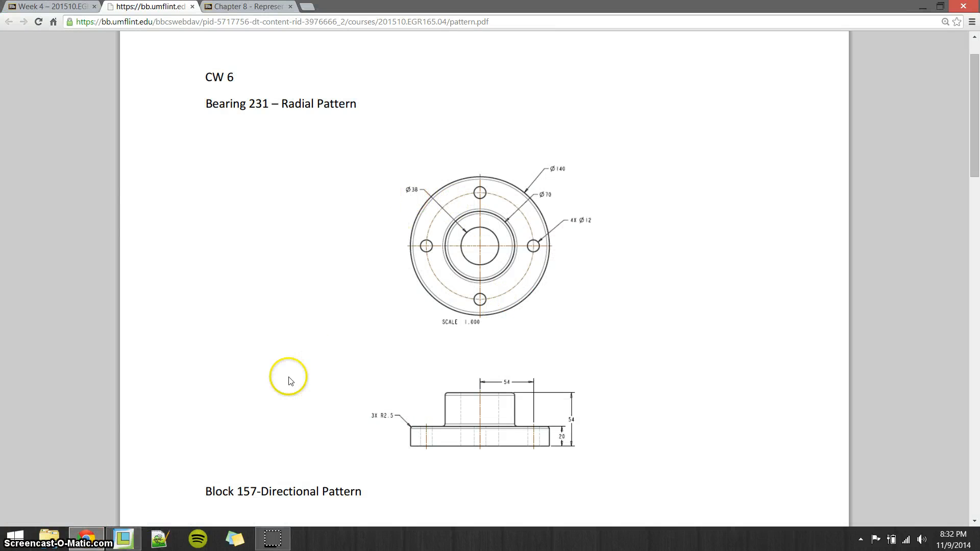
pyautogui.click(123, 539)
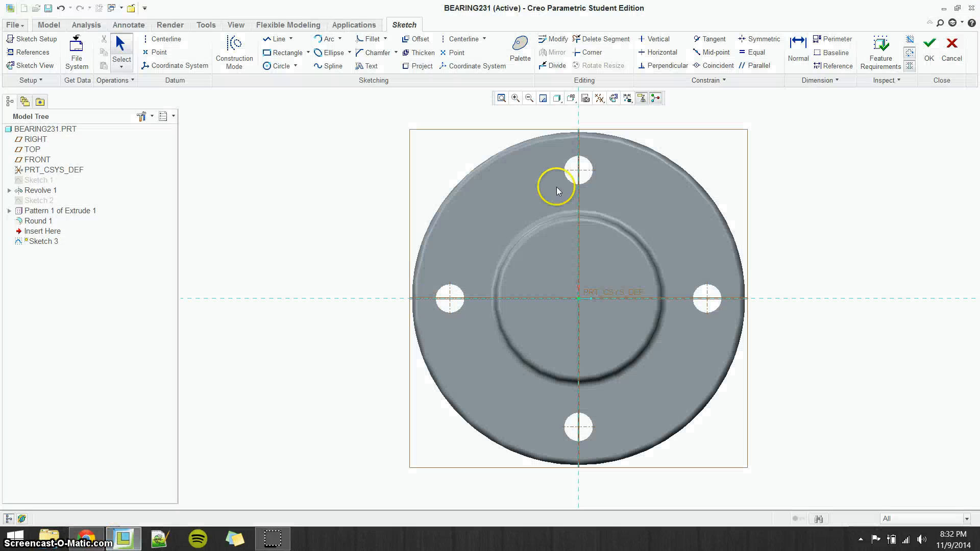
pyautogui.click(279, 66)
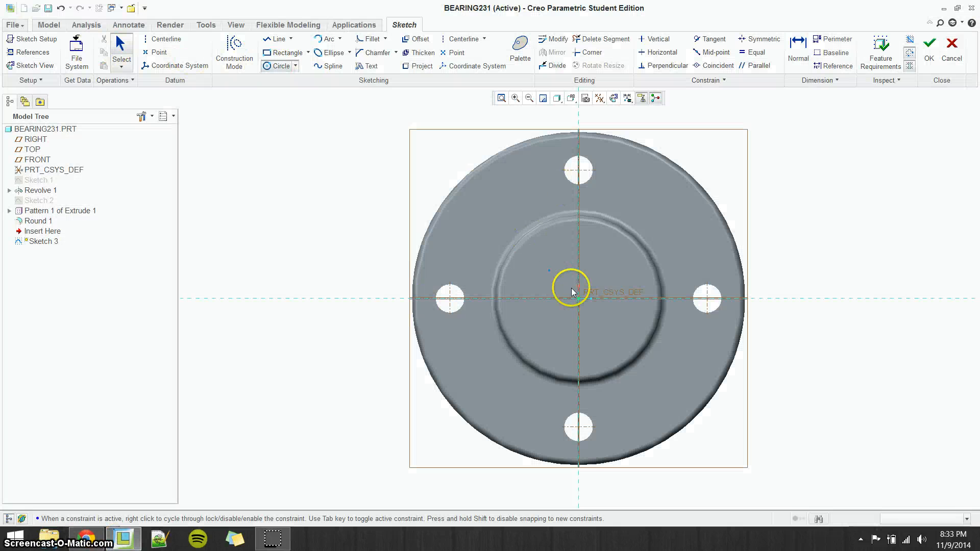
pyautogui.click(621, 267)
pyautogui.middleClick(517, 261)
pyautogui.doubleClick(516, 261)
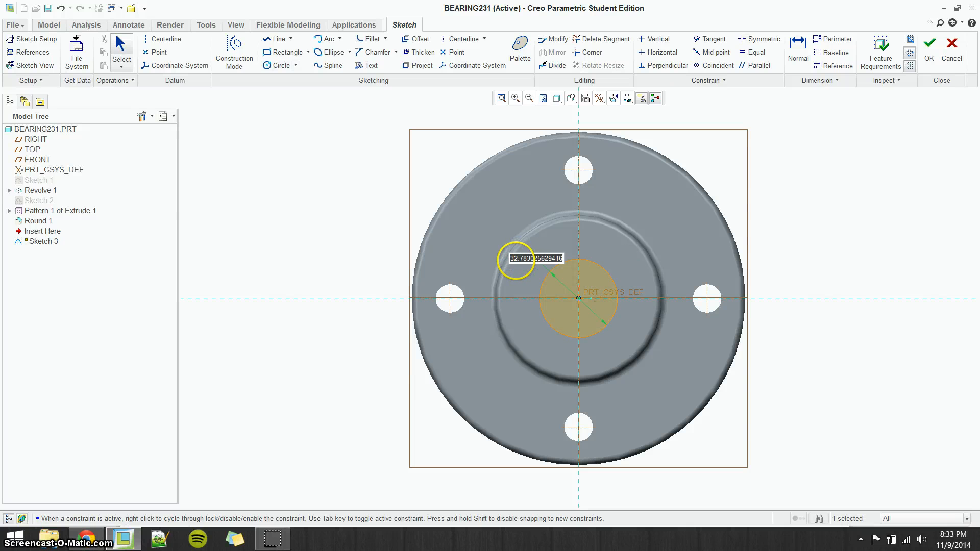
pyautogui.write('38')
pyautogui.press('Return')
pyautogui.click(929, 47)
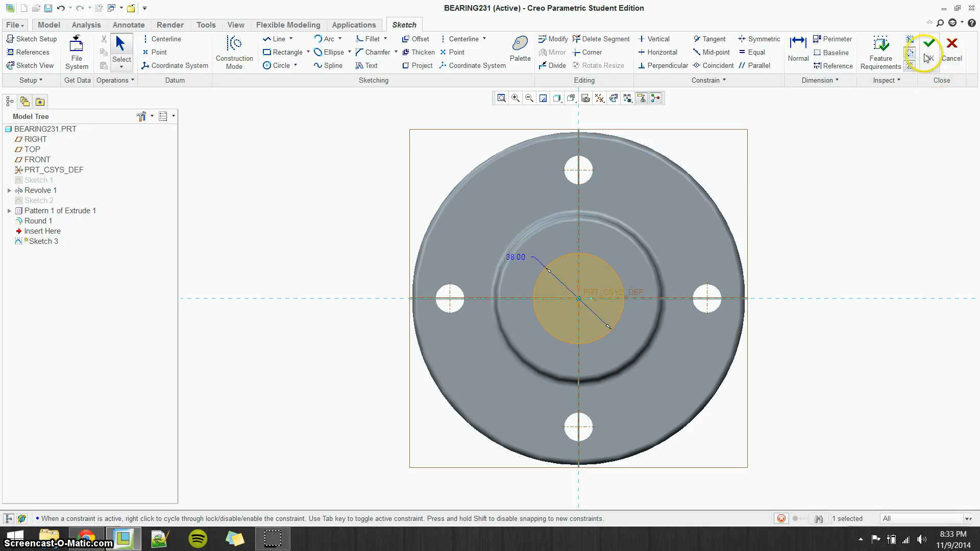
# Step: Extrude the circle down into the part as a material-removing cut up to the flange's bottom face, forming the central bore
pyautogui.click(300, 54)
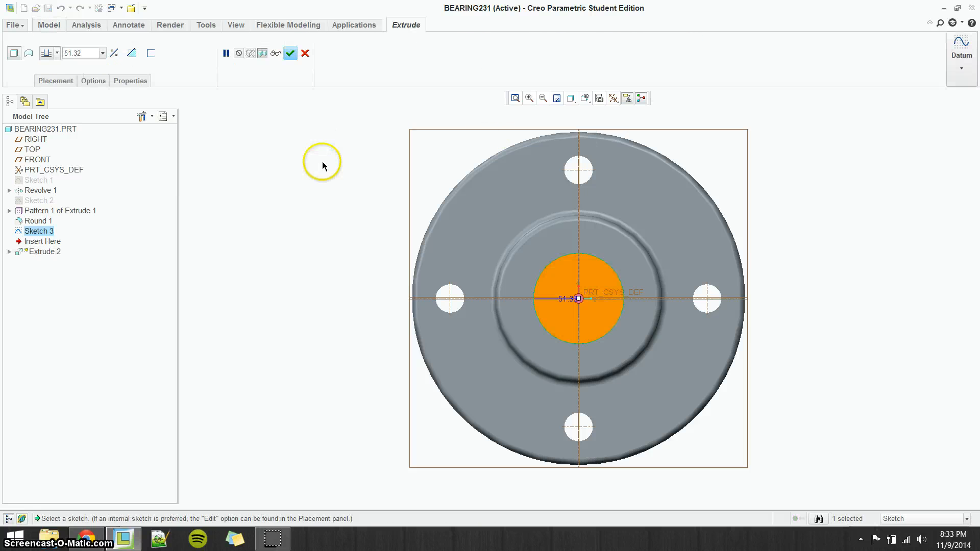
pyautogui.click(113, 54)
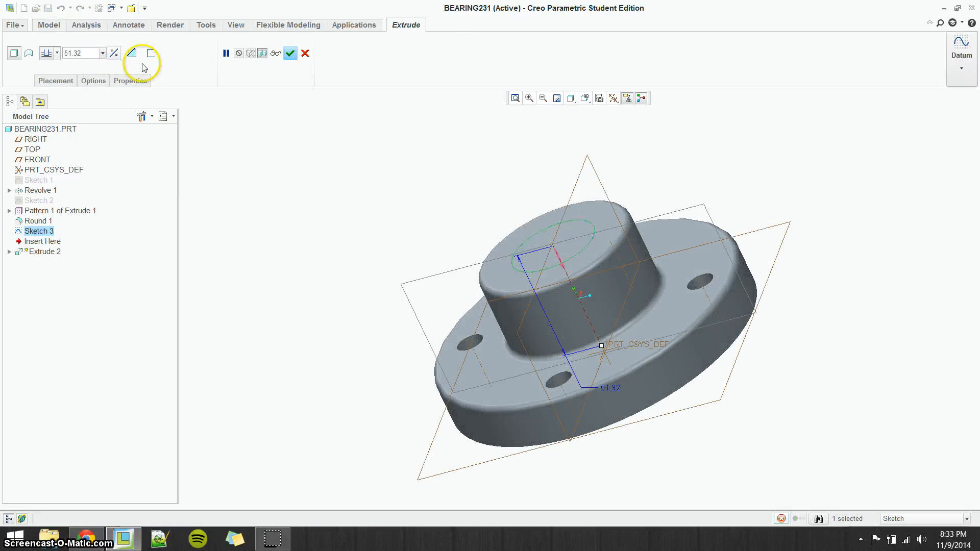
pyautogui.click(57, 53)
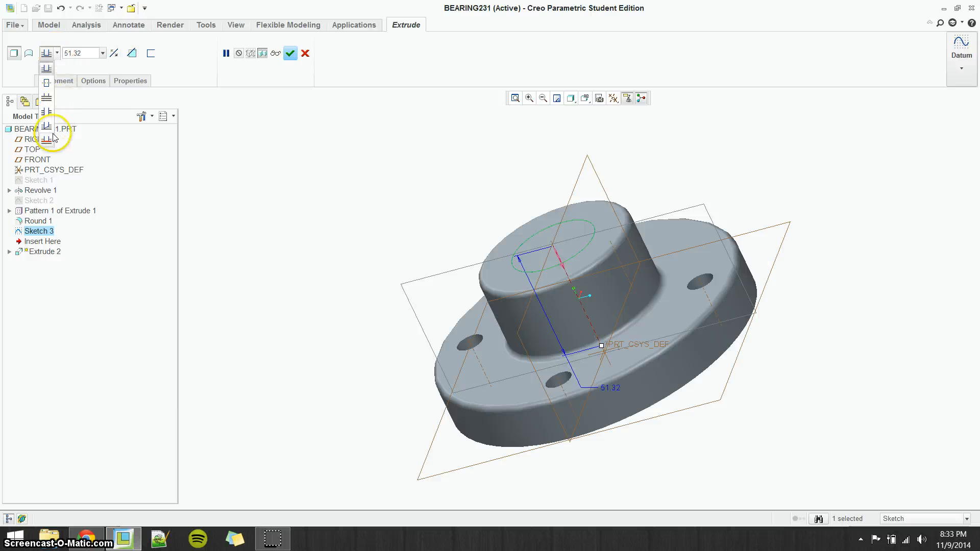
pyautogui.click(46, 139)
pyautogui.moveTo(408, 248); pyautogui.dragTo(661, 335, button='middle')
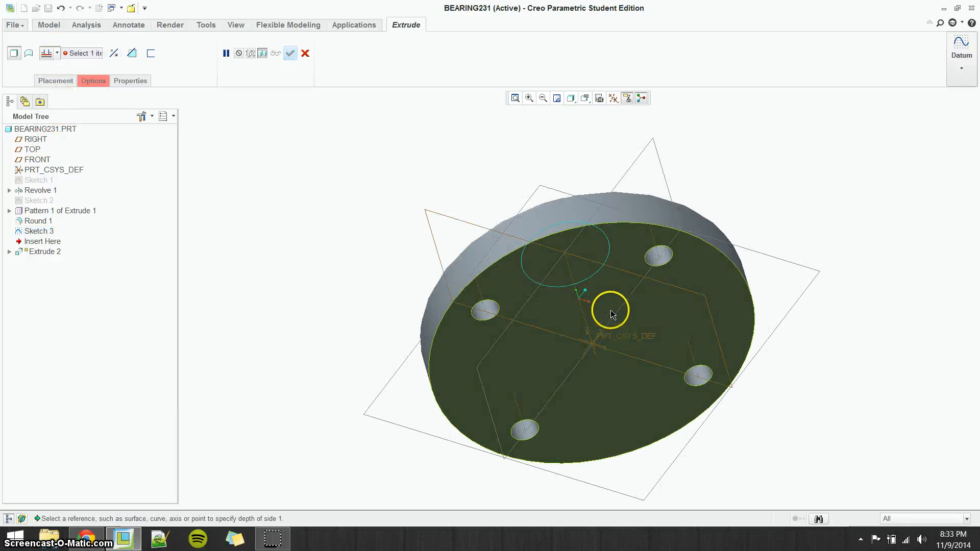
pyautogui.click(605, 297)
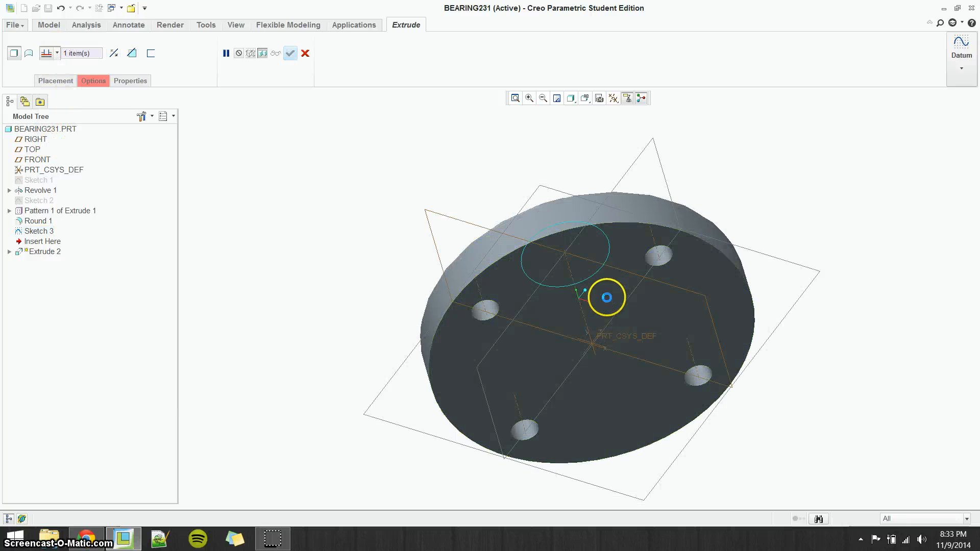
pyautogui.click(132, 53)
pyautogui.moveTo(467, 235)
pyautogui.mouseDown(button='middle')
pyautogui.moveTo(438, 197)
pyautogui.moveTo(422, 197)
pyautogui.moveTo(459, 236)
pyautogui.mouseUp(button='middle')
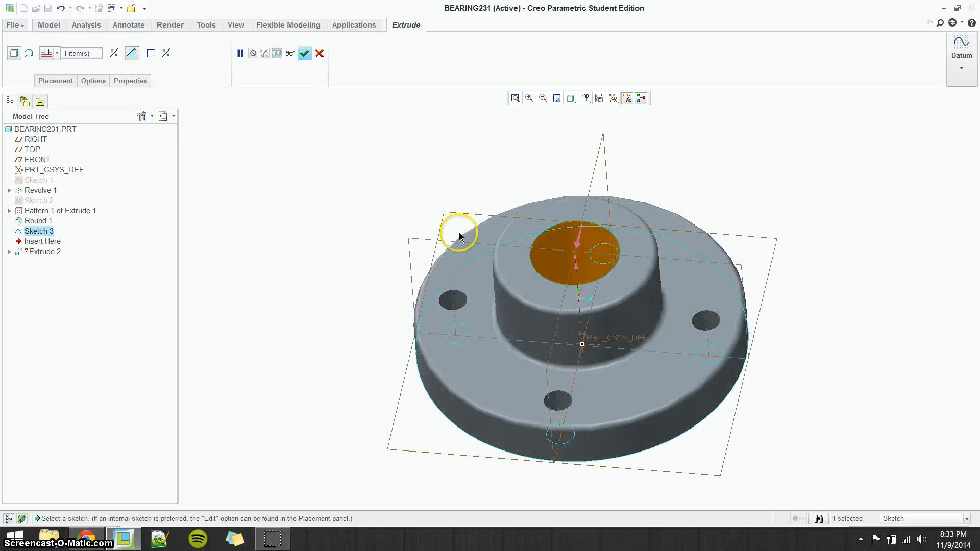
pyautogui.click(304, 53)
pyautogui.moveTo(448, 146)
pyautogui.mouseDown(button='middle')
pyautogui.moveTo(427, 132)
pyautogui.moveTo(490, 144)
pyautogui.moveTo(405, 145)
pyautogui.moveTo(453, 166)
pyautogui.moveTo(390, 118)
pyautogui.moveTo(360, 63)
pyautogui.moveTo(459, 158)
pyautogui.moveTo(436, 153)
pyautogui.moveTo(443, 147)
pyautogui.mouseUp(button='middle')
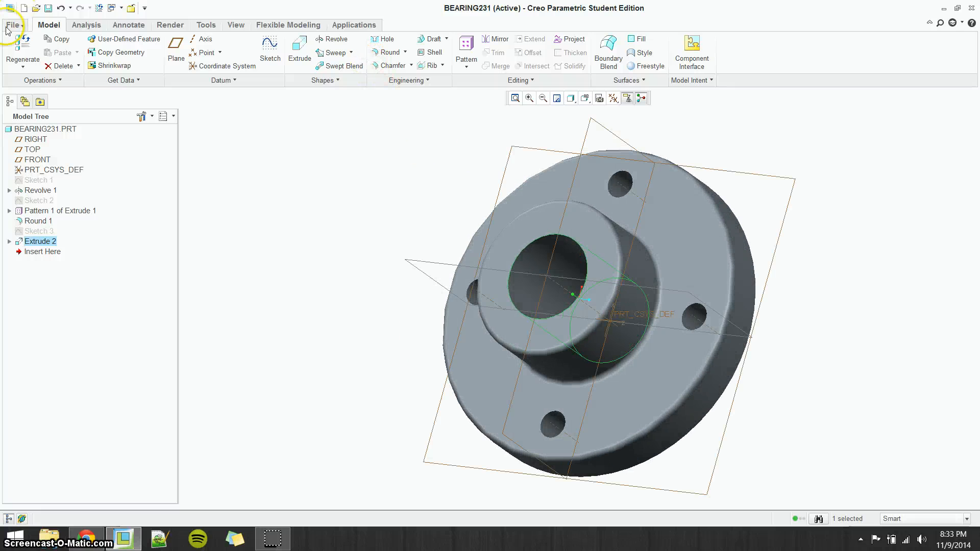
# Step: Save BEARING231.PRT in the bearing231 desktop folder and check that folder for the saved file
pyautogui.click(48, 8)
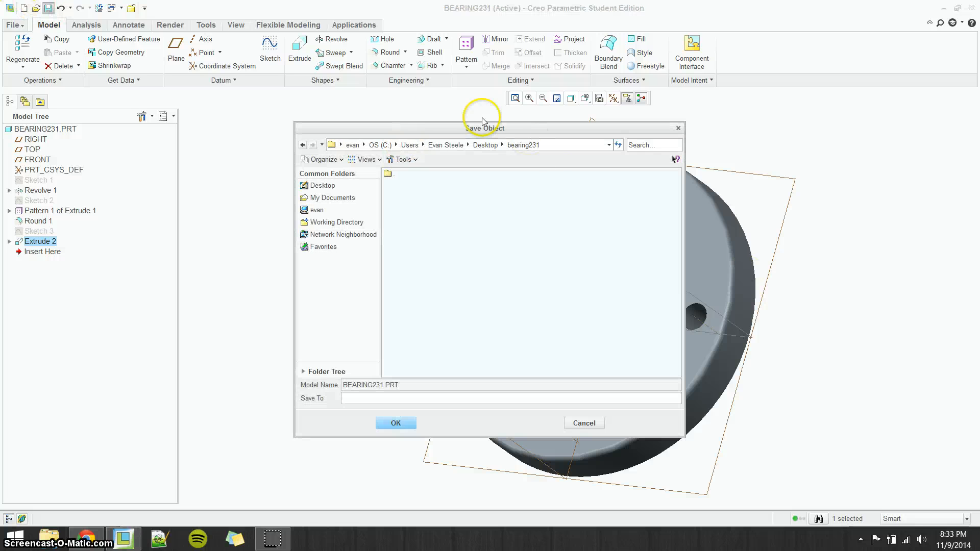
pyautogui.click(397, 424)
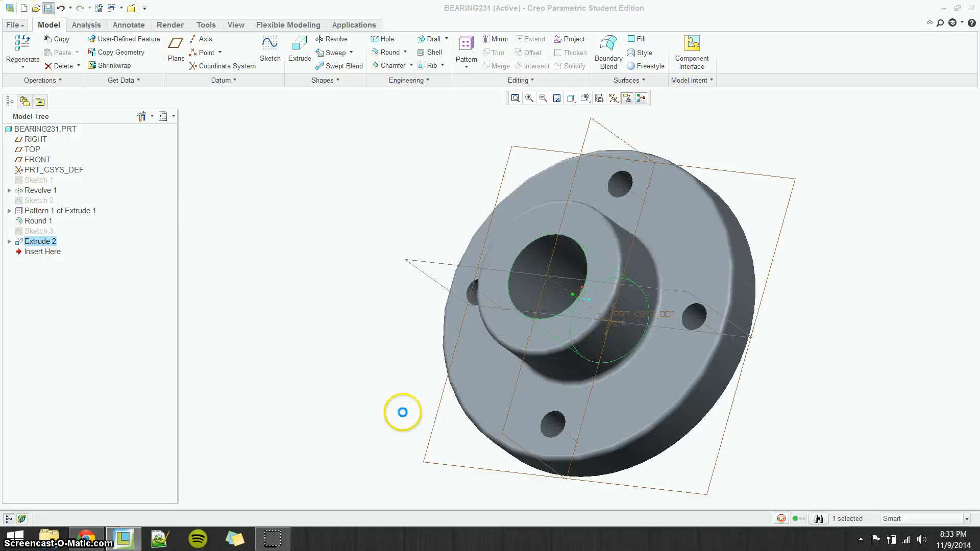
pyautogui.click(944, 10)
pyautogui.click(924, 6)
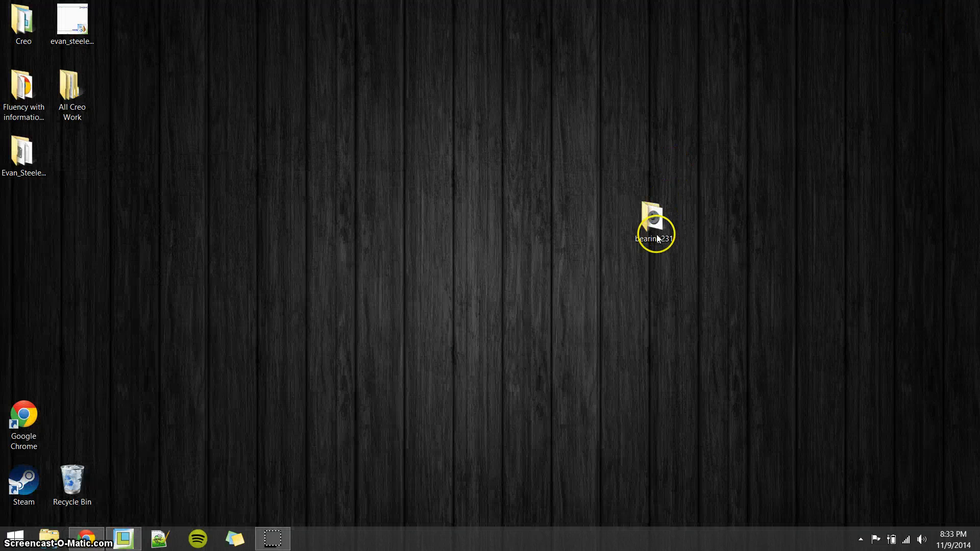
pyautogui.doubleClick(654, 227)
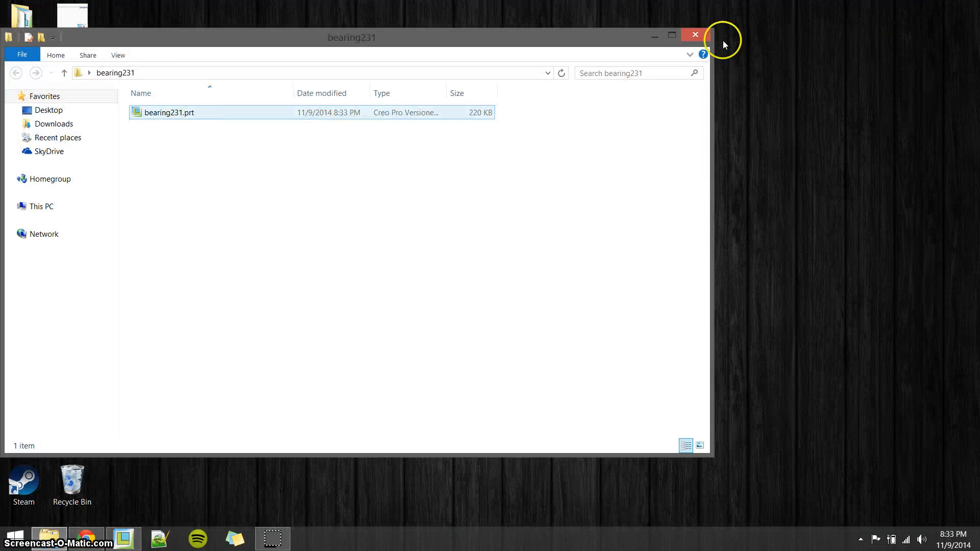
pyautogui.click(695, 35)
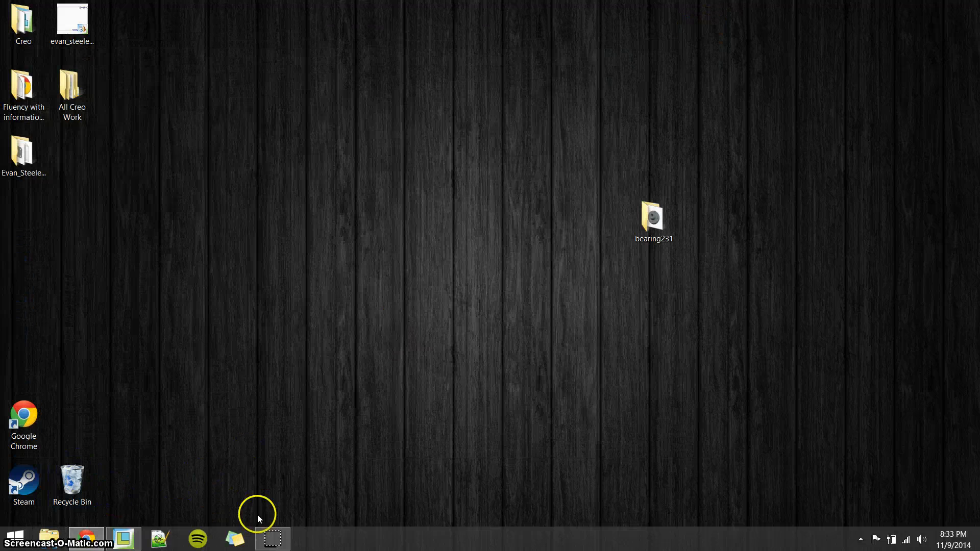